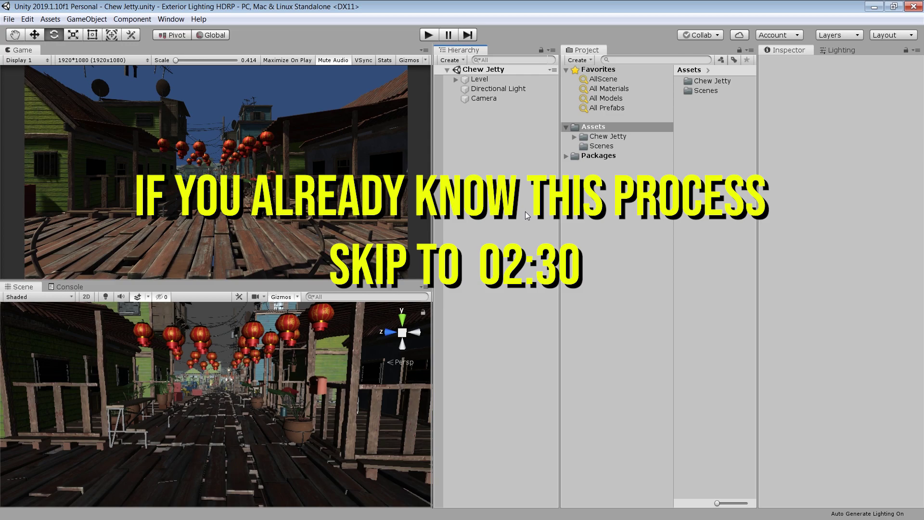
Step: Show preview packages in the Package Manager and install High Definition RP 5.16.1
click(171, 19)
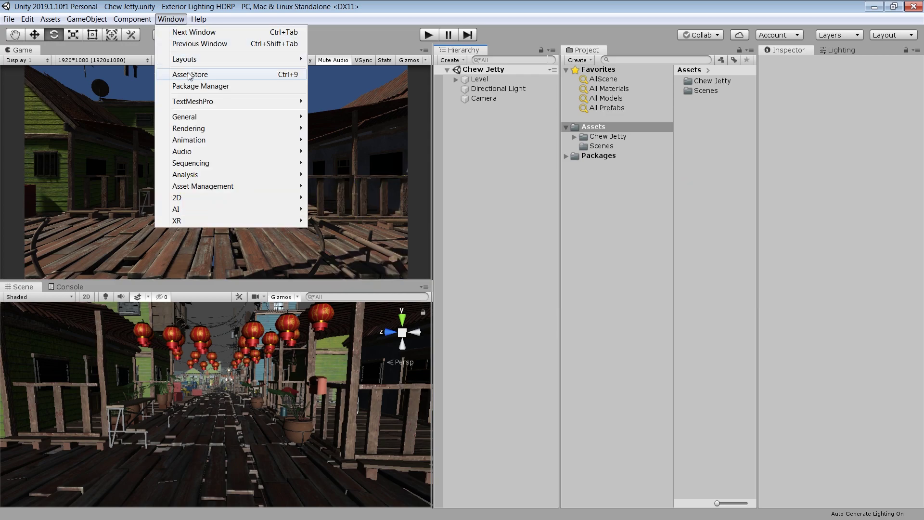
click(194, 86)
click(360, 31)
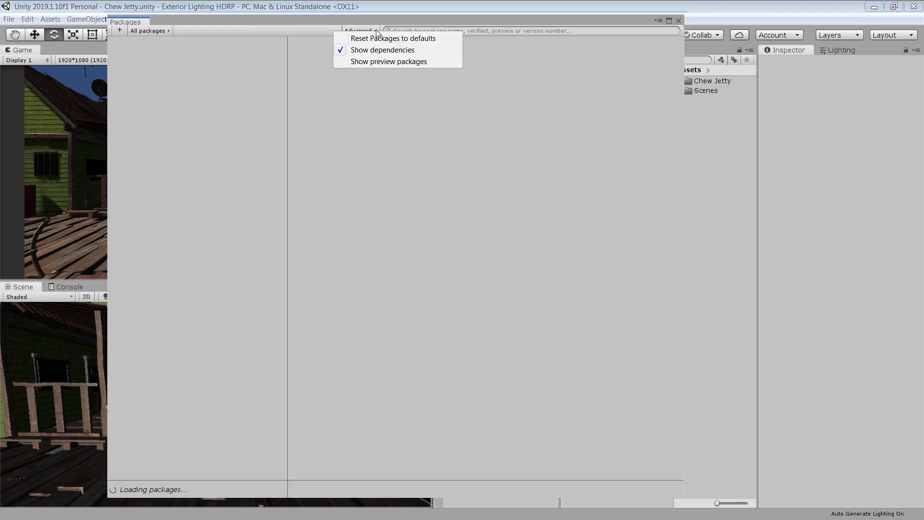
click(377, 61)
click(163, 163)
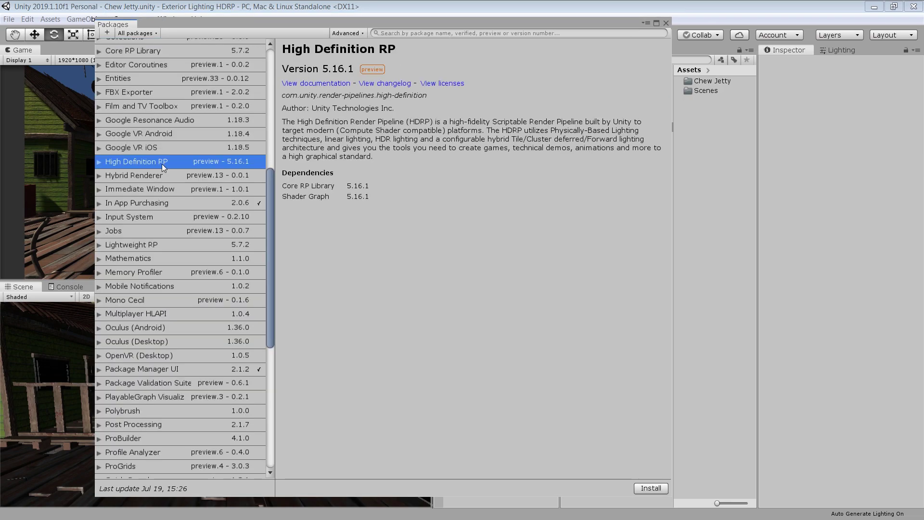
click(650, 489)
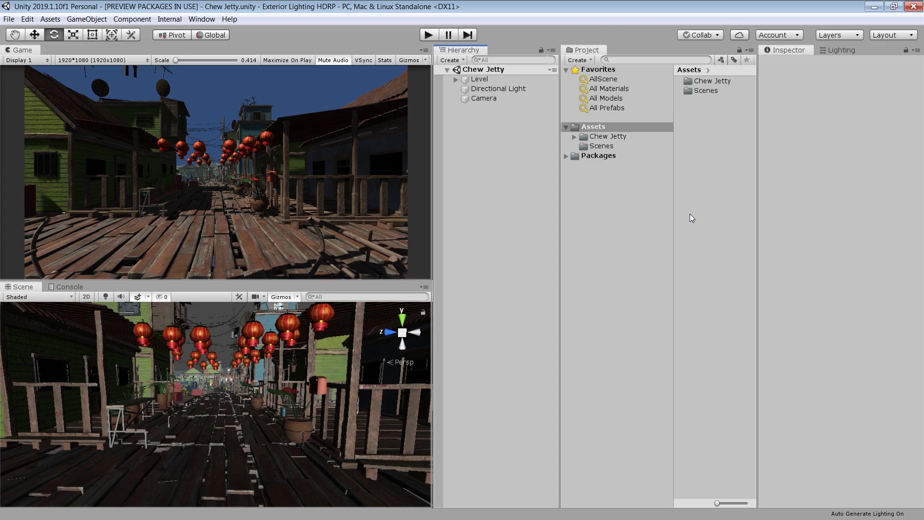
Step: Create a High Definition Render Pipeline Asset in the Project named HDRP
right_click(689, 214)
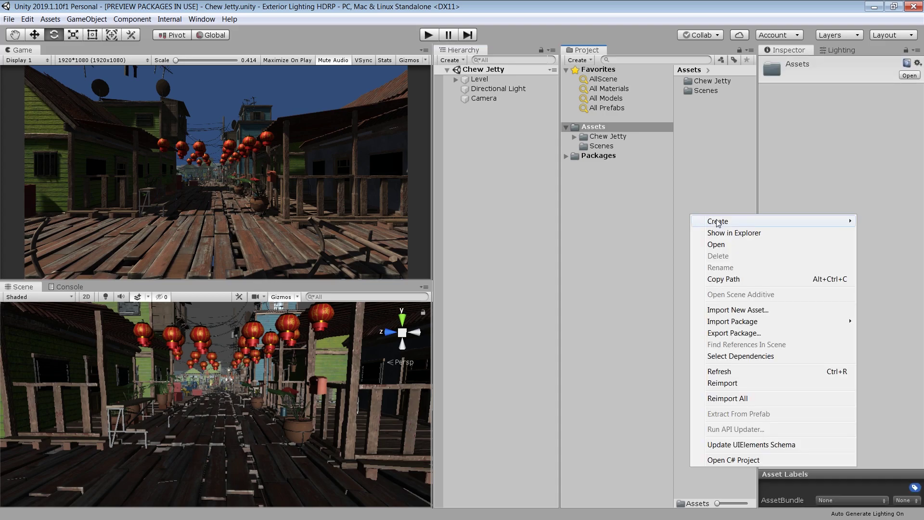
mouse_move(718, 223)
mouse_move(656, 227)
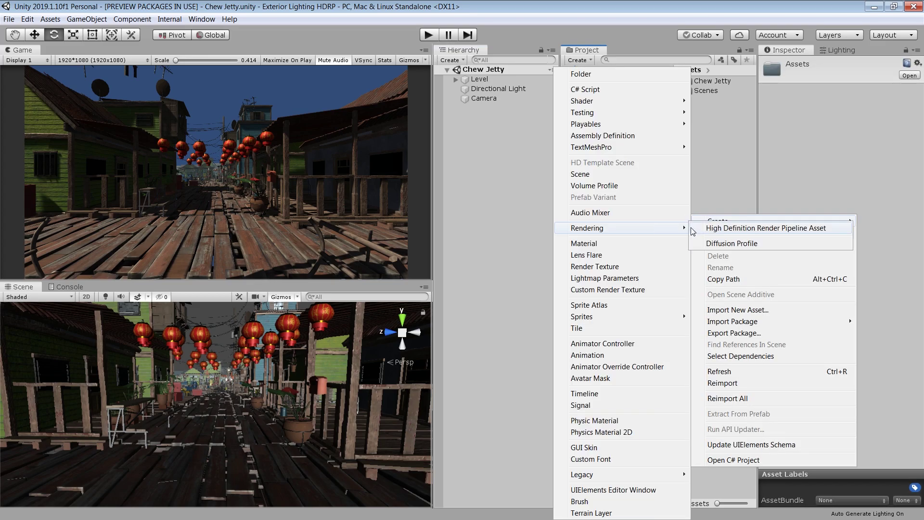
click(707, 228)
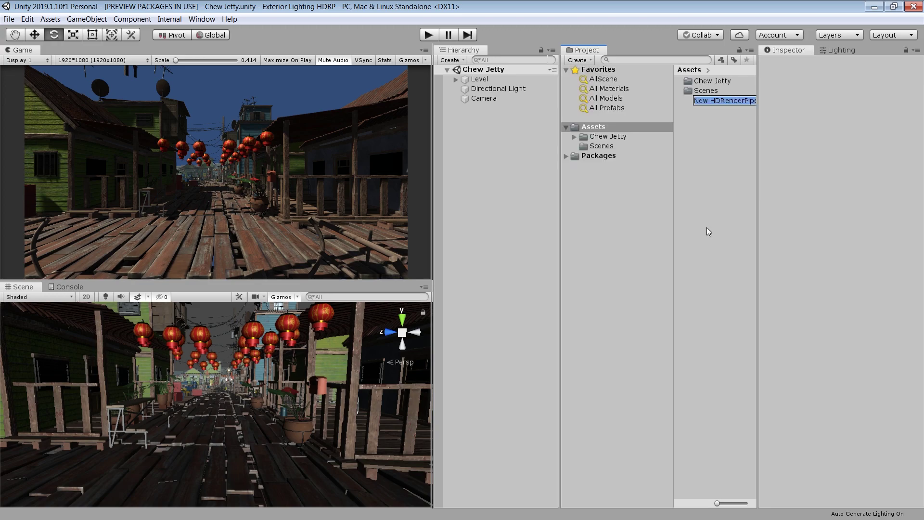
text(HDRP)
key(Return)
Step: Assign HDRP as the render pipeline in Graphics settings and check the Gamma error in the console
click(27, 19)
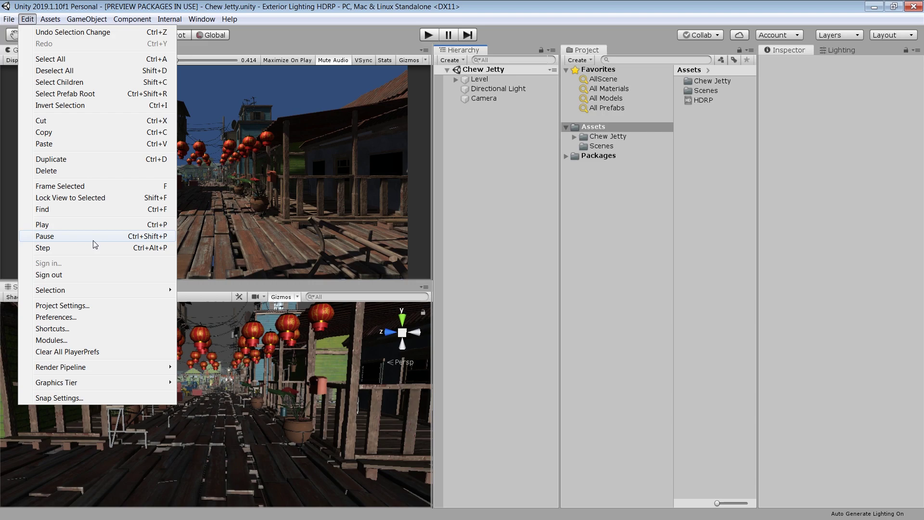
click(63, 303)
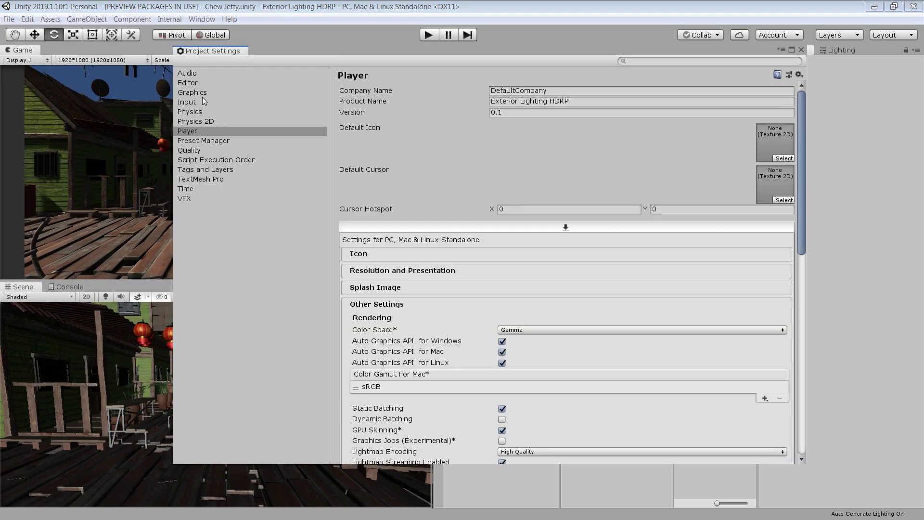
click(202, 95)
click(790, 103)
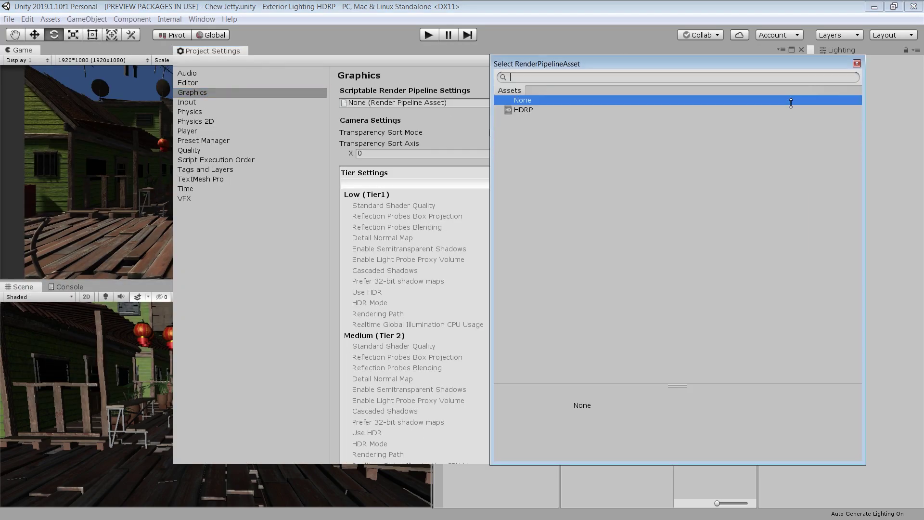
click(534, 110)
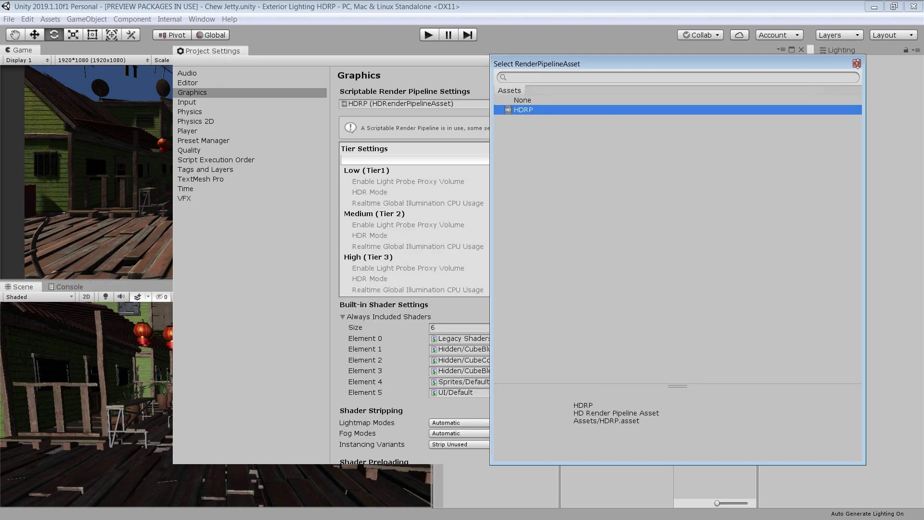
click(857, 63)
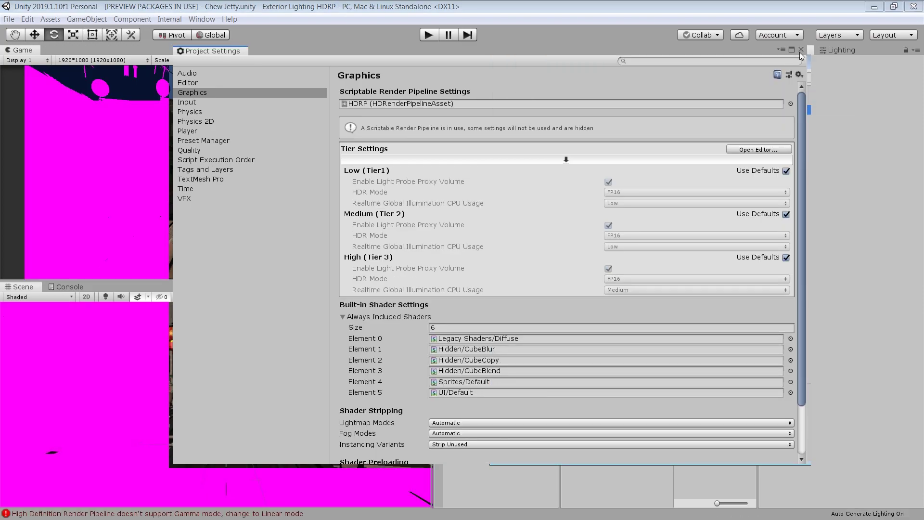
click(800, 51)
key(ctrl+shift+c)
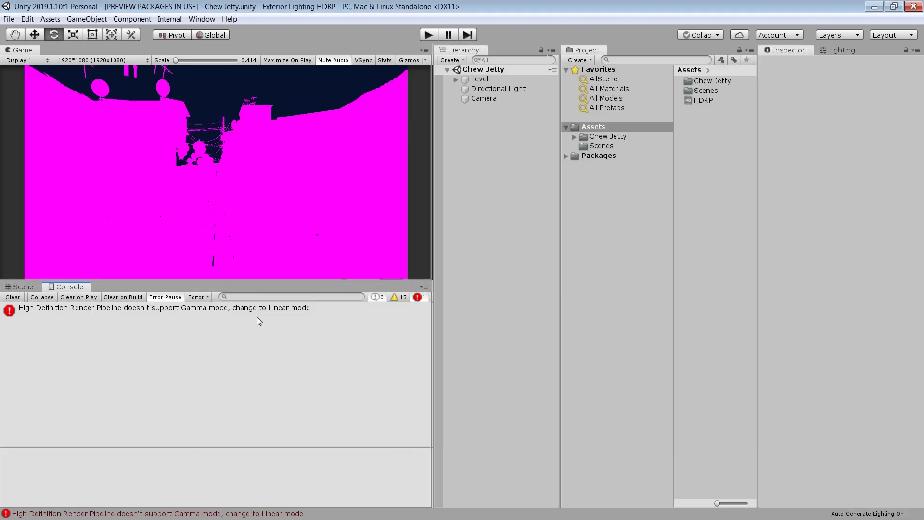
click(23, 287)
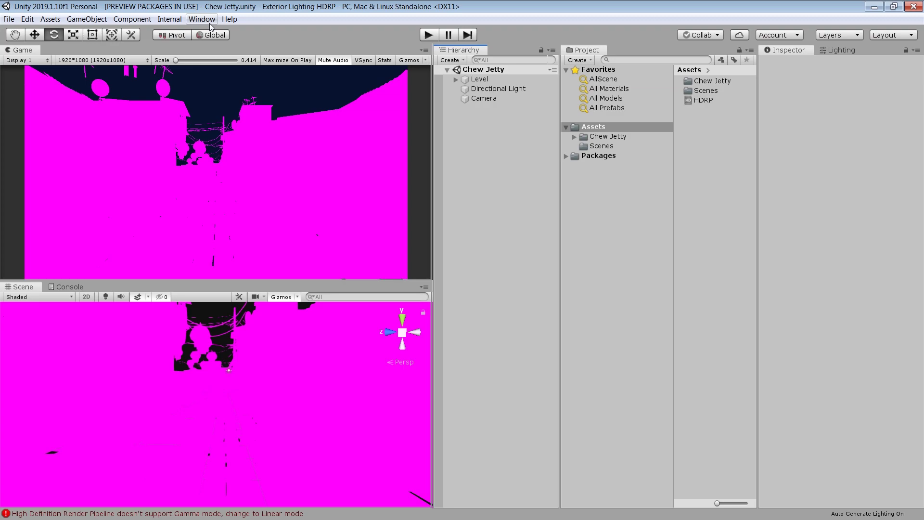
Step: Run Fix All in the Render Pipeline Wizard and create a new default HD scene prefab
click(209, 23)
mouse_move(247, 173)
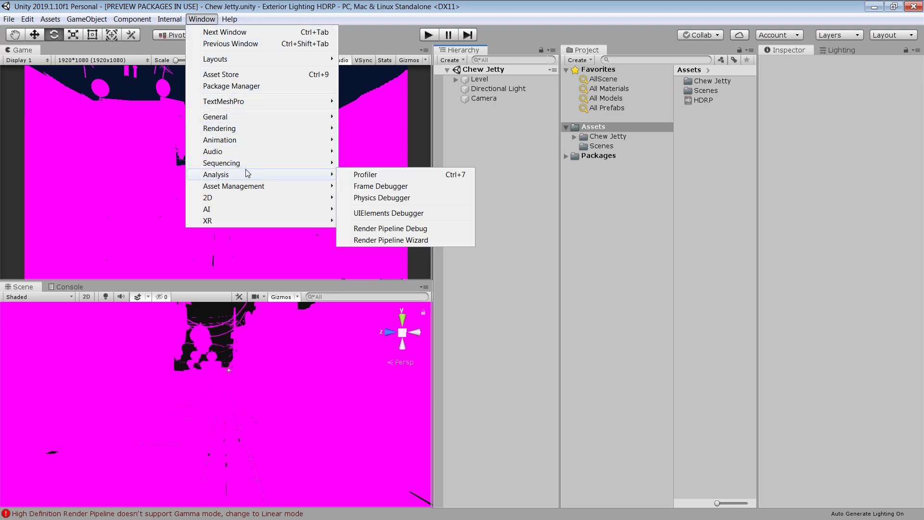
click(425, 242)
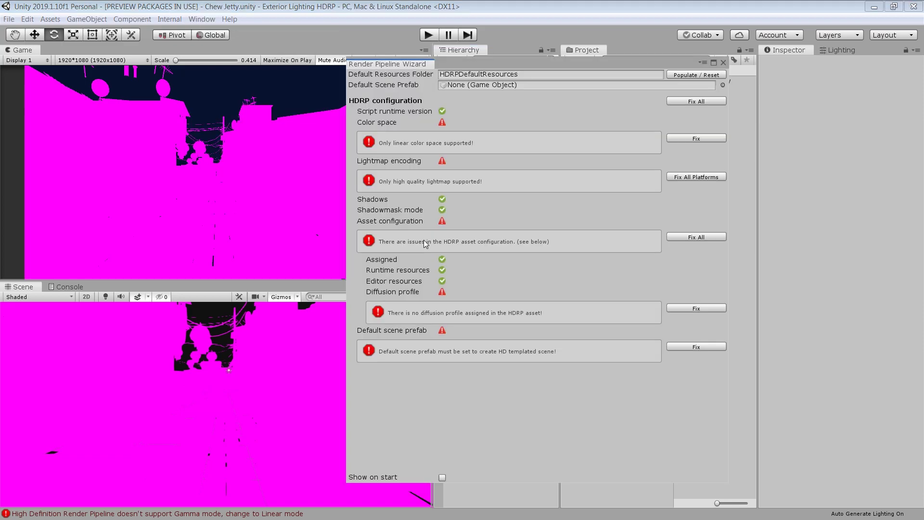
click(698, 101)
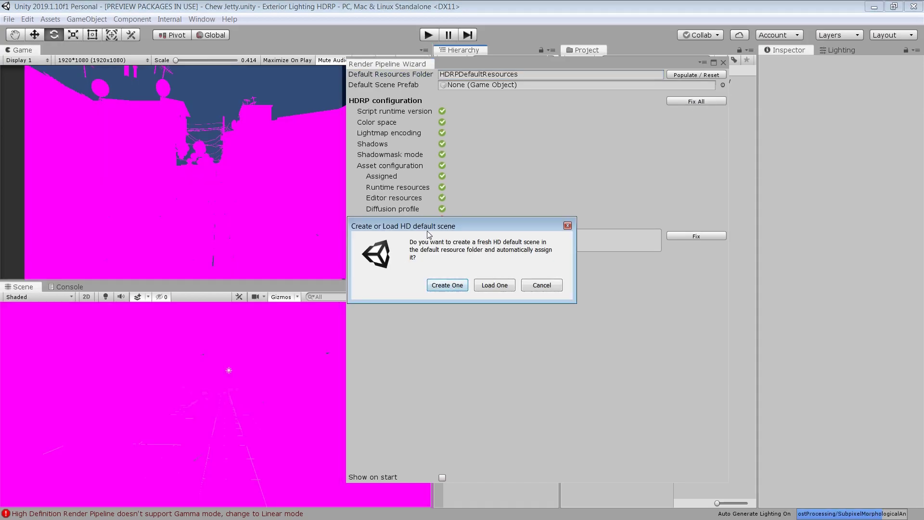
click(447, 285)
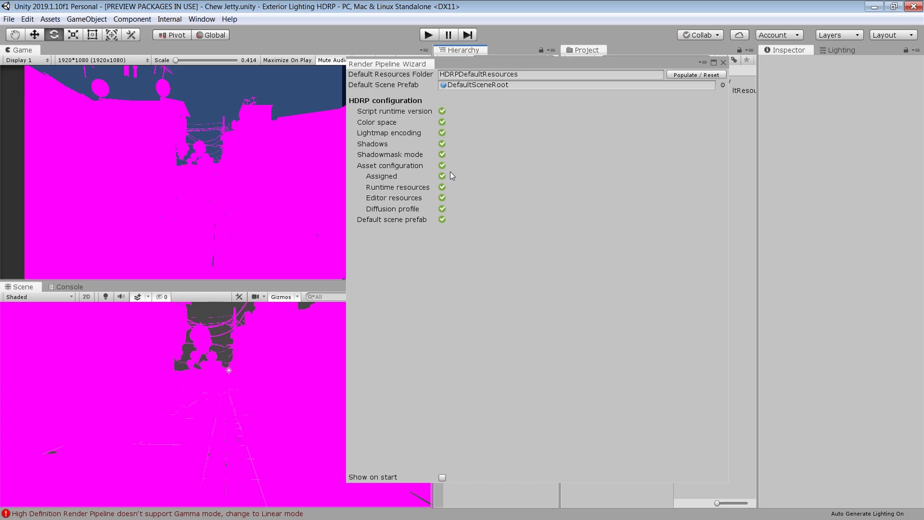
click(723, 62)
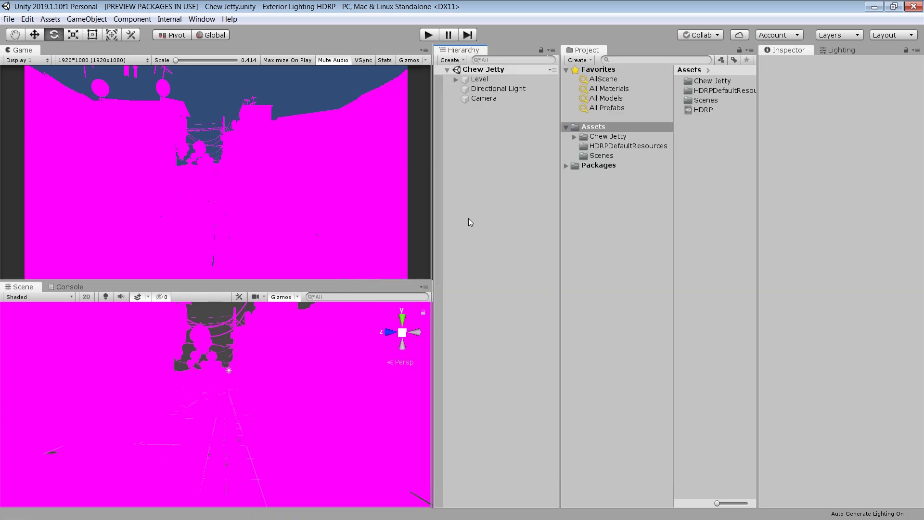
Step: Upgrade all 53 project materials to High Definition materials and proceed
click(27, 18)
mouse_move(118, 368)
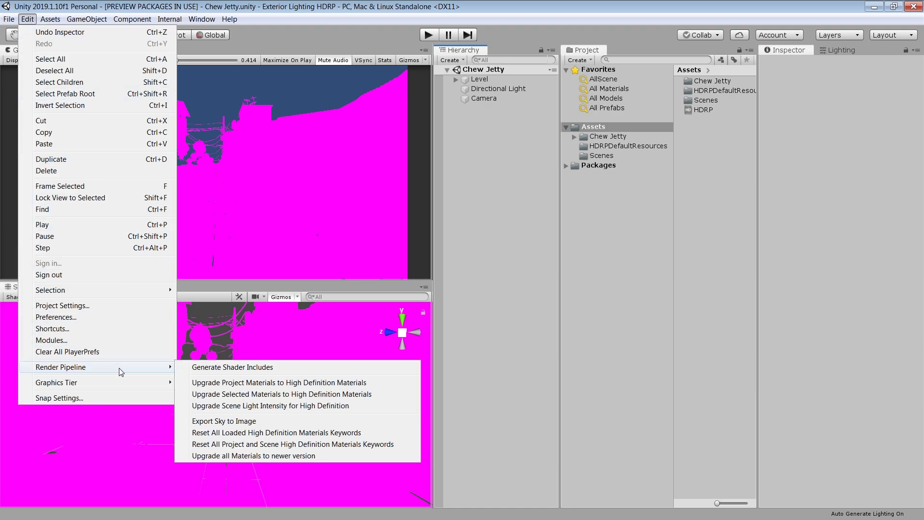
click(249, 383)
click(489, 287)
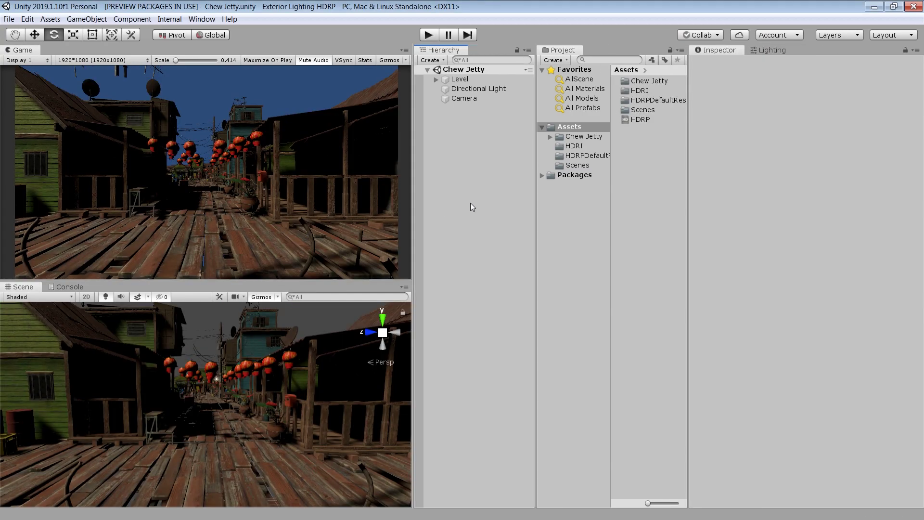
Step: Inspect the import settings of the kiara_1_dawn_2k and lythwood_field_2k HDRIs in the HDRI folder
double_click(639, 90)
click(652, 81)
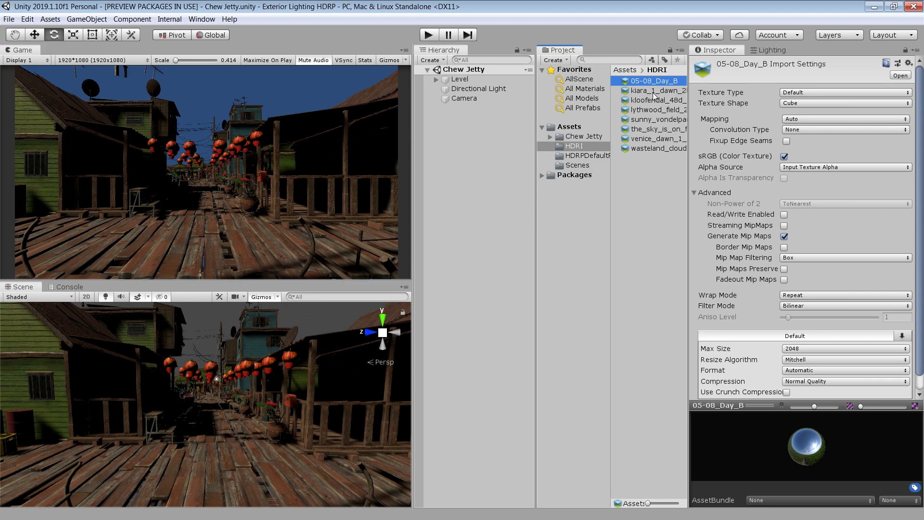
click(654, 91)
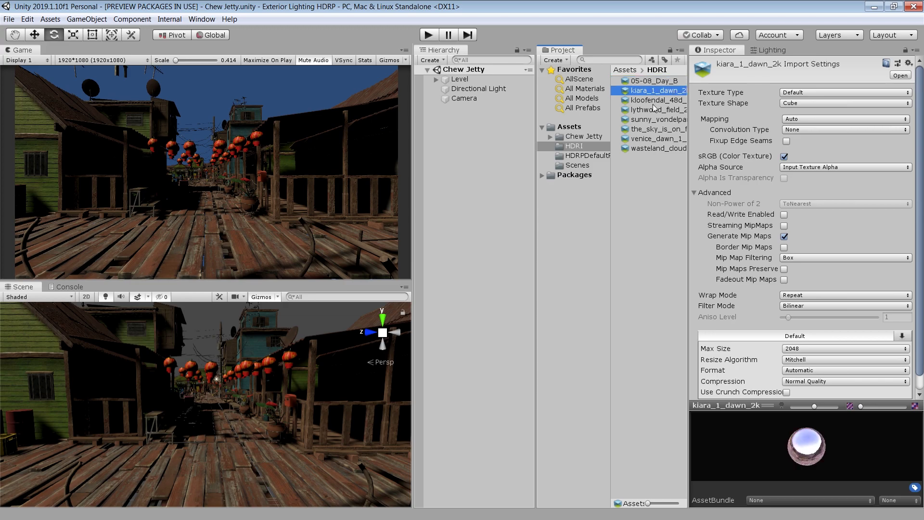
click(654, 109)
click(801, 104)
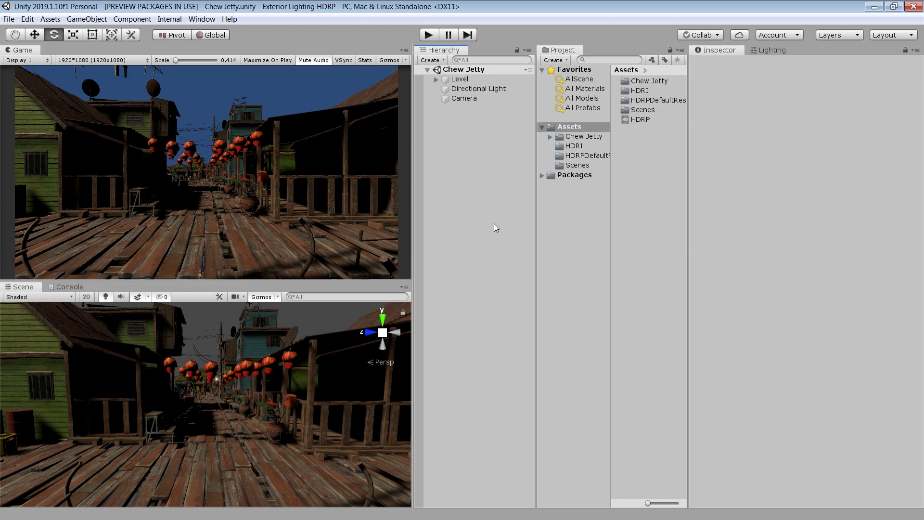
Step: Add a Scene Settings volume object to the scene
right_click(450, 143)
mouse_move(491, 336)
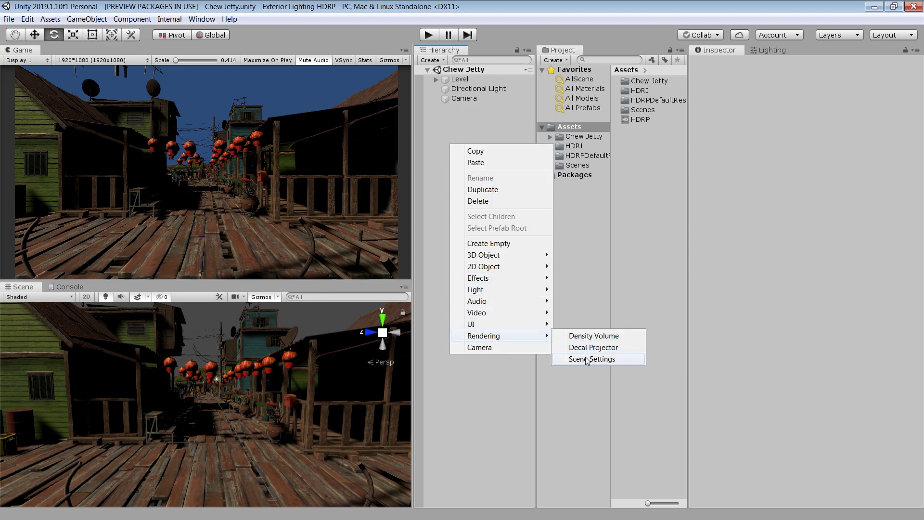
click(585, 358)
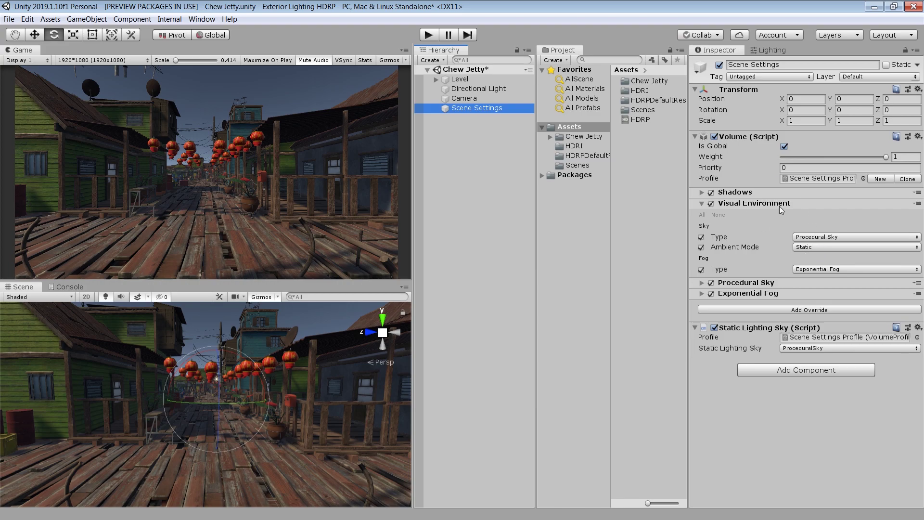
Step: Set Sky Type to HDRI Sky and add an HDRI Sky override with all settings enabled
click(830, 236)
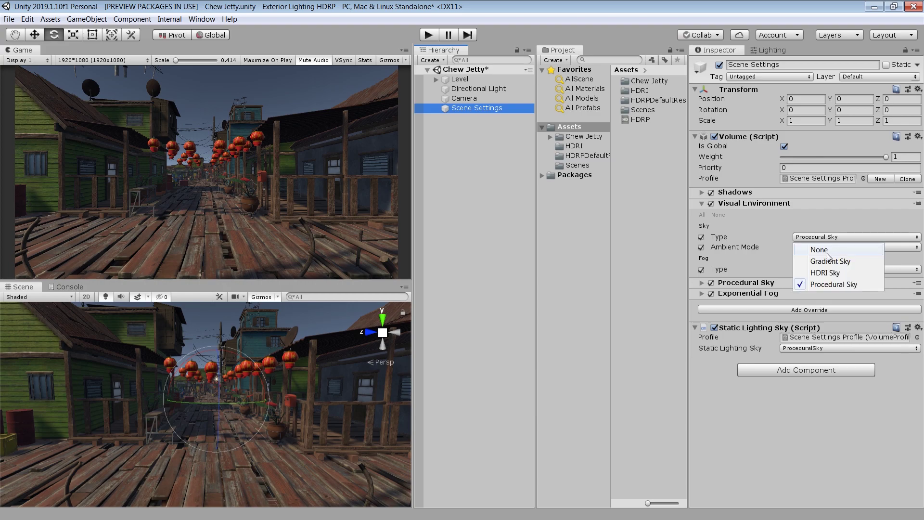
click(826, 273)
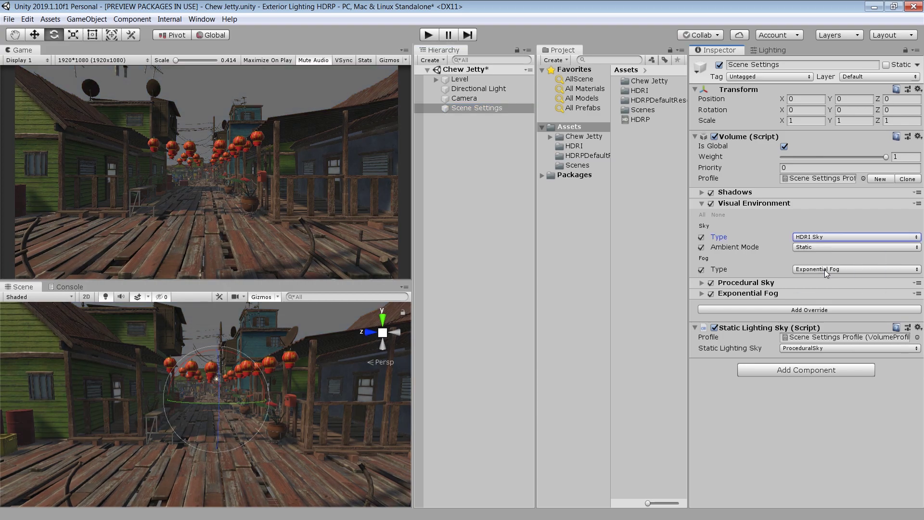
click(816, 310)
click(789, 233)
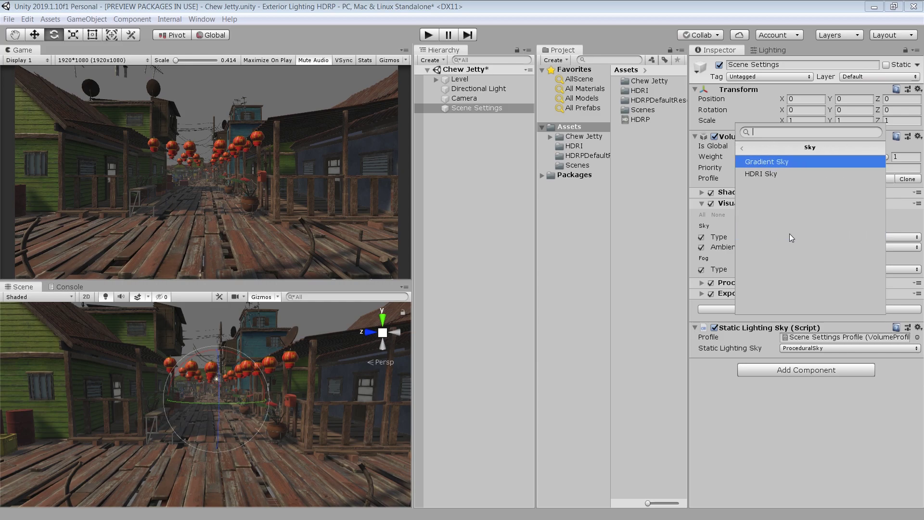
click(775, 172)
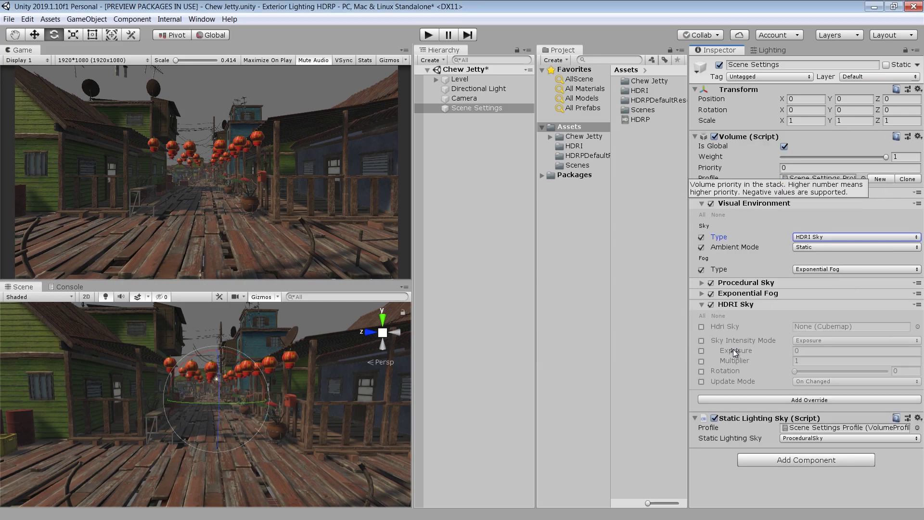
click(703, 314)
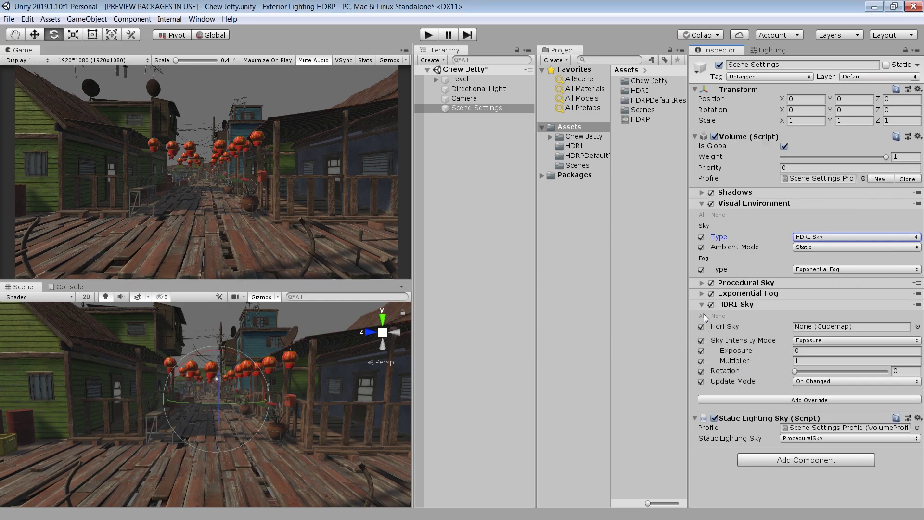
Step: Compare several sky cubemaps and settle on venice_dawn_1_2k for the HDRI Sky
click(918, 327)
click(537, 110)
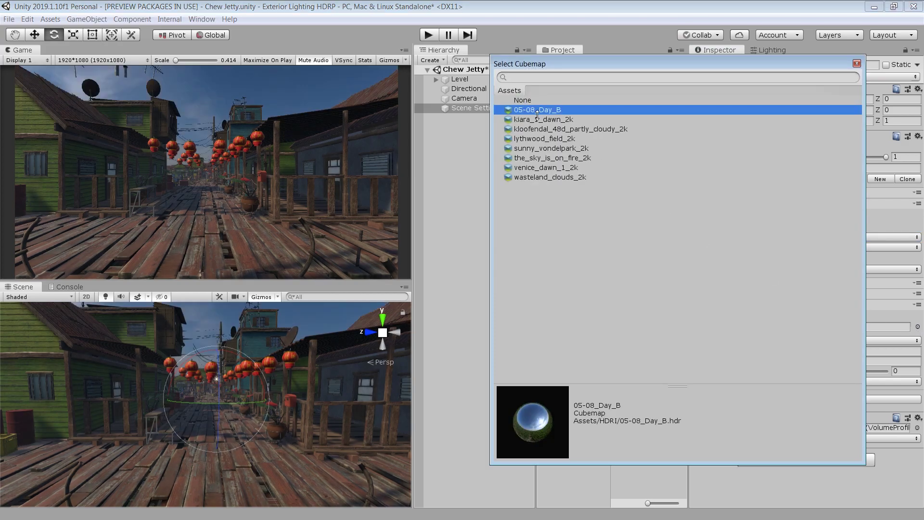
click(537, 119)
click(541, 129)
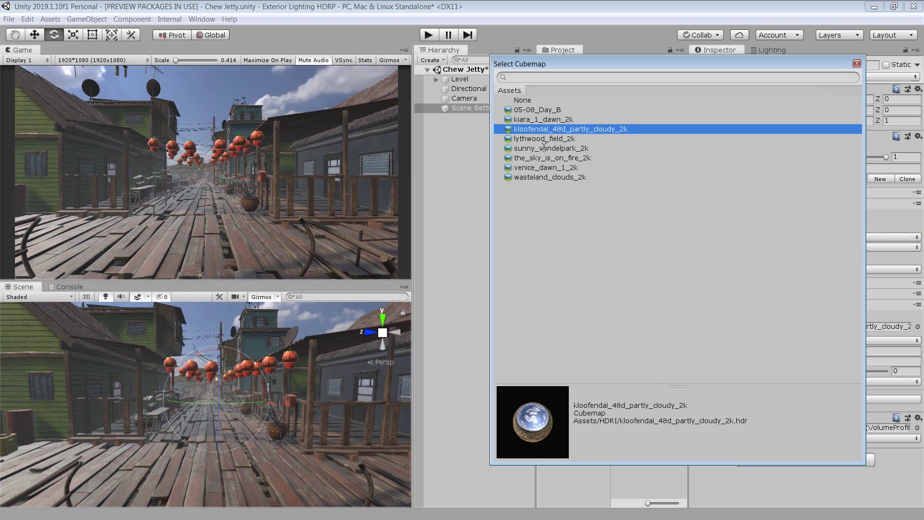
click(547, 168)
click(560, 176)
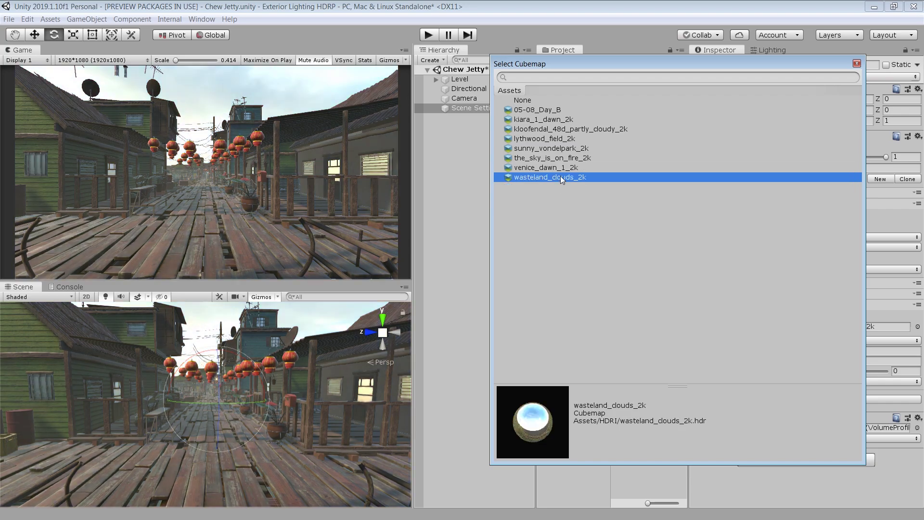
click(560, 168)
click(856, 64)
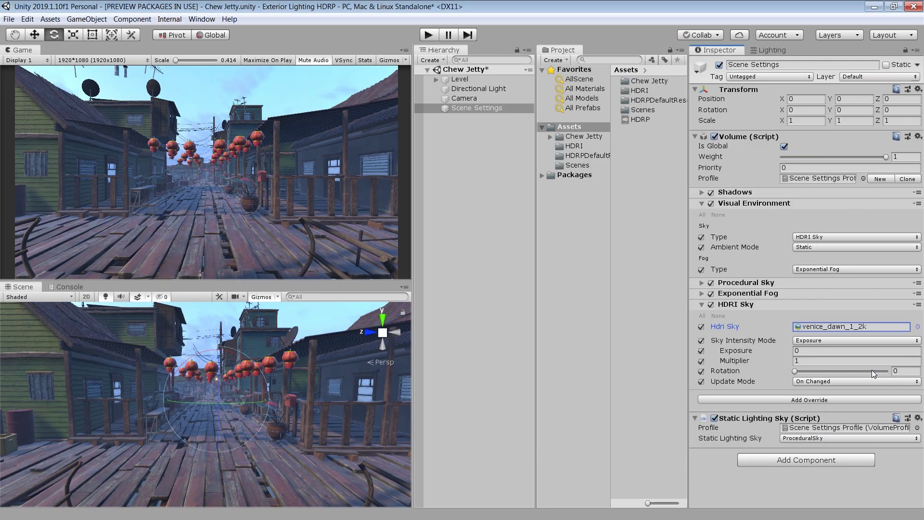
Step: Set Static Lighting Sky to HDRISky
click(821, 440)
click(825, 462)
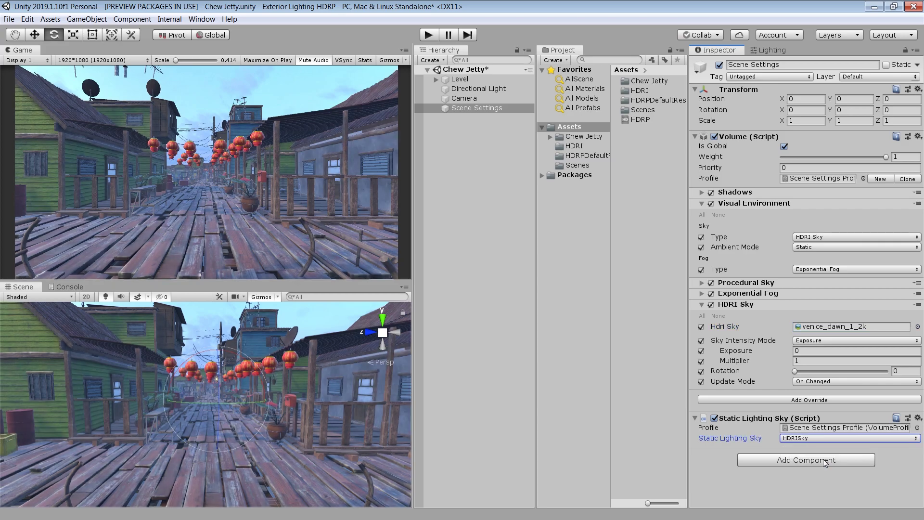
click(449, 205)
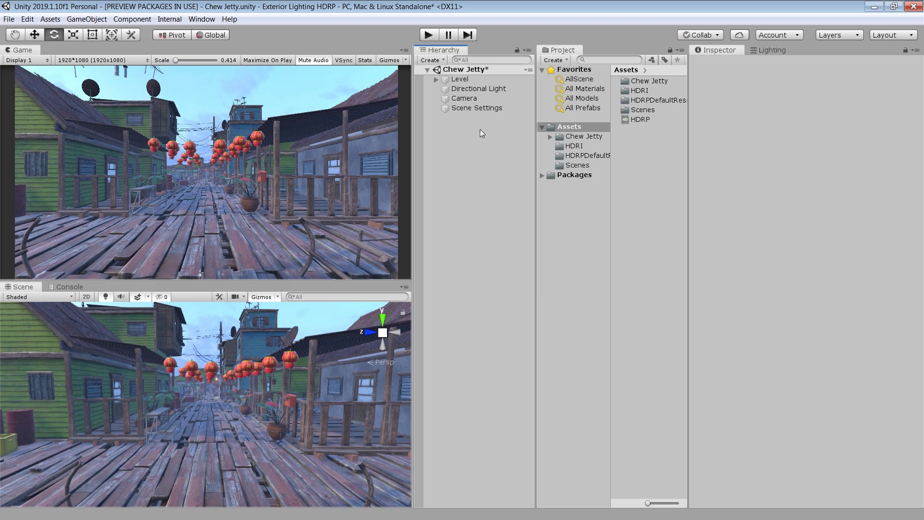
Step: Re-angle the Directional Light sun and set its intensity to 12
click(475, 90)
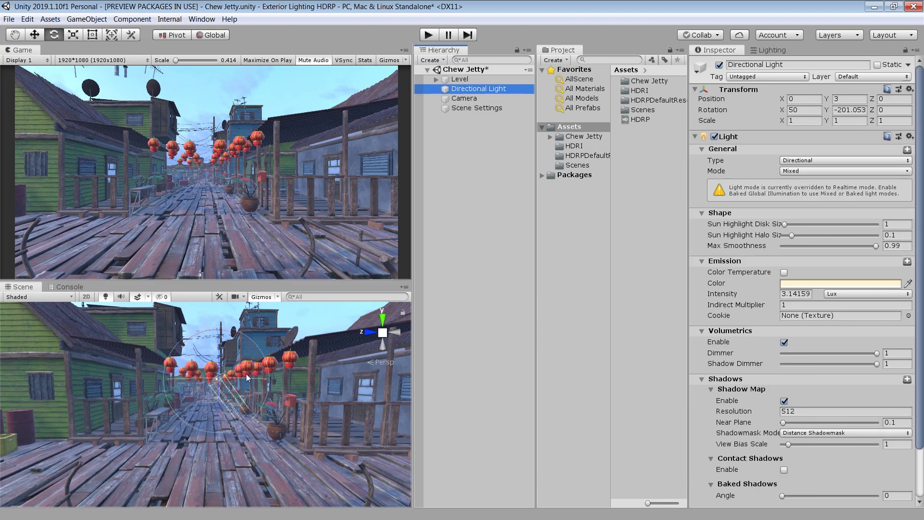
drag(247, 373, 261, 361)
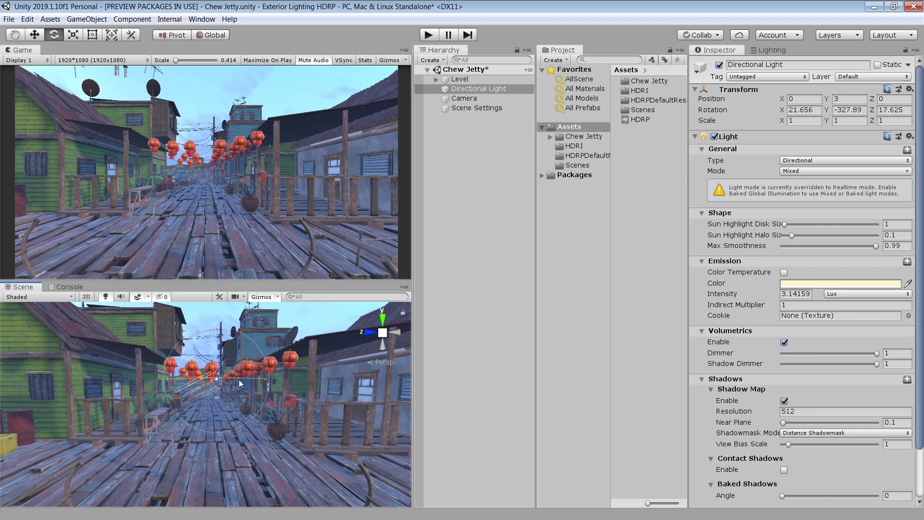
click(809, 294)
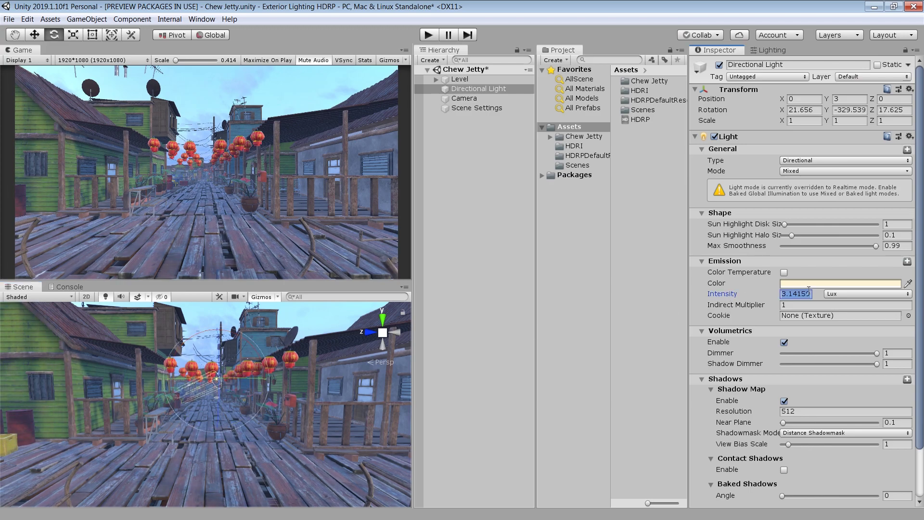
text(12)
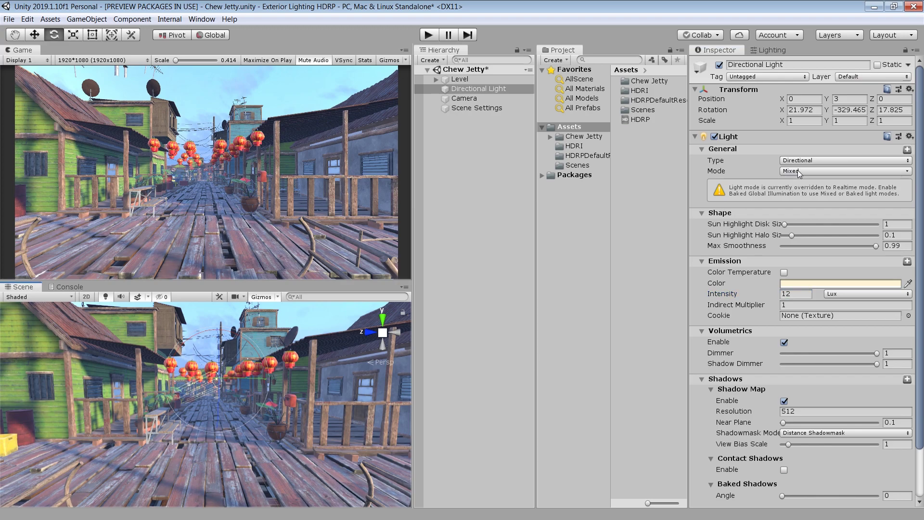
Step: Switch the light to Realtime with 2048 shadow map resolution and fly through the jetty to check
click(798, 171)
click(811, 181)
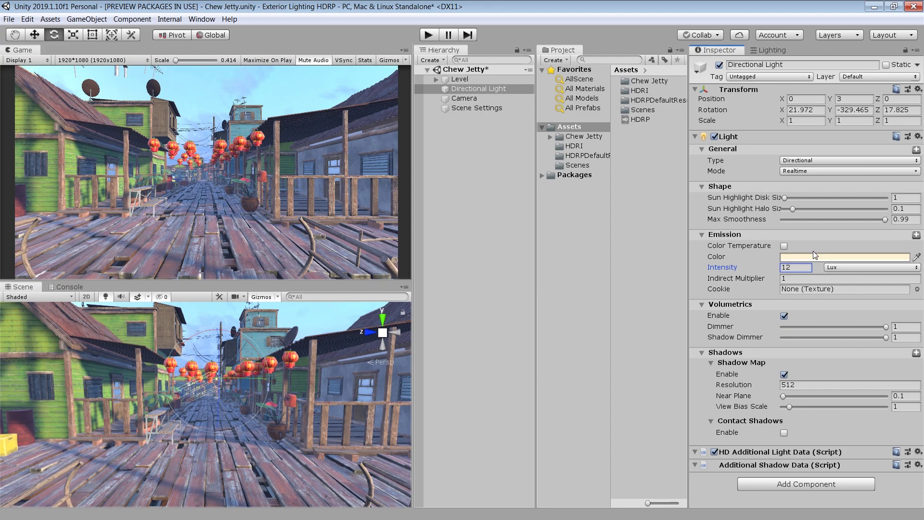
click(735, 384)
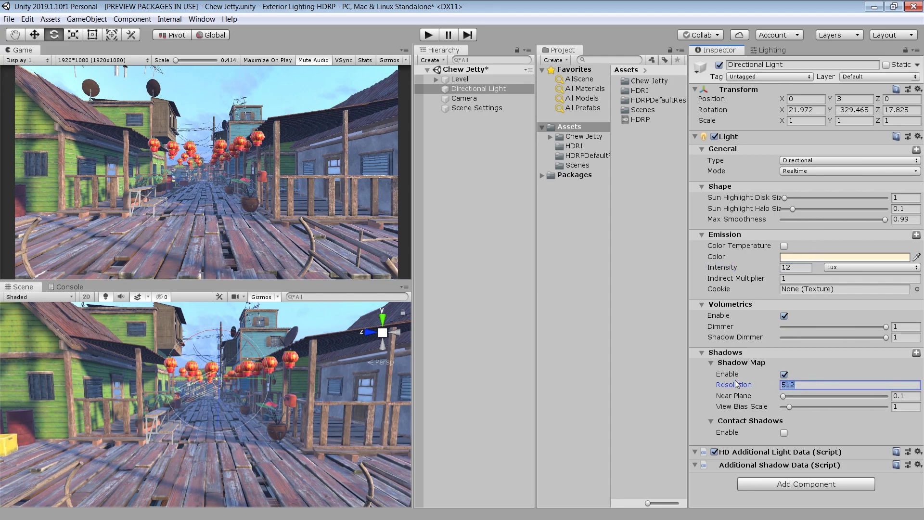
text(2048)
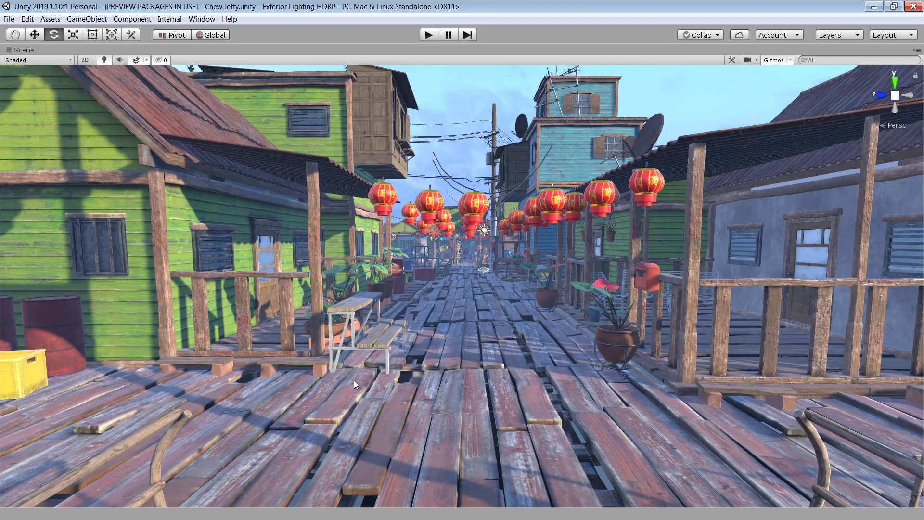
right_drag(354, 380, 455, 472)
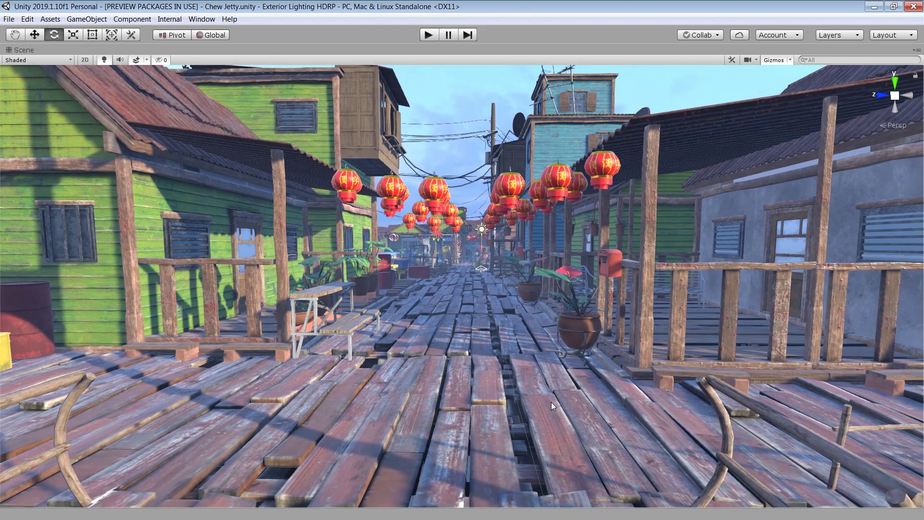
key(shift+space)
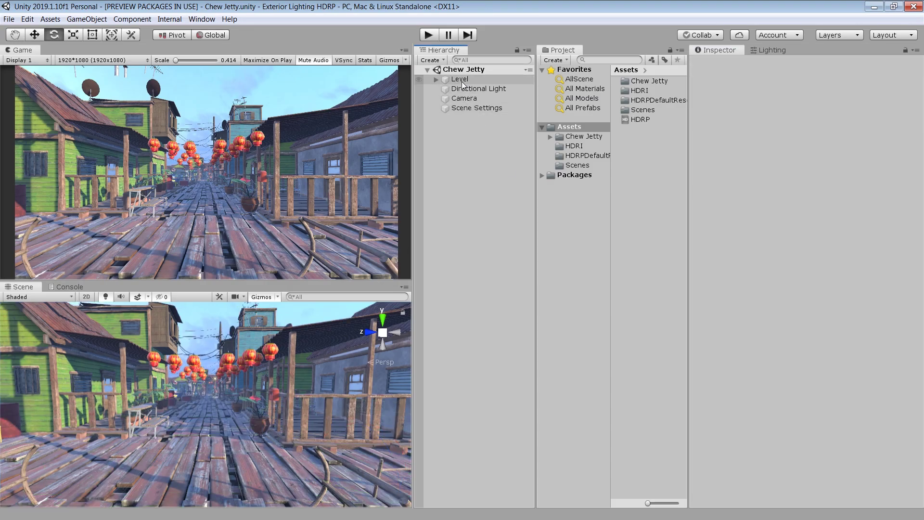
Step: Flag Level and all its children as Lightmap Static and Reflection Probe Static
click(461, 81)
click(916, 65)
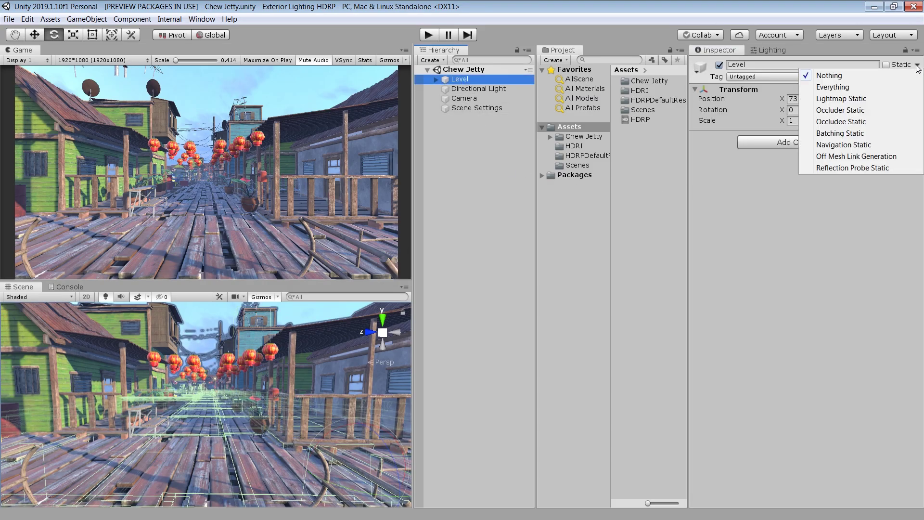
click(852, 100)
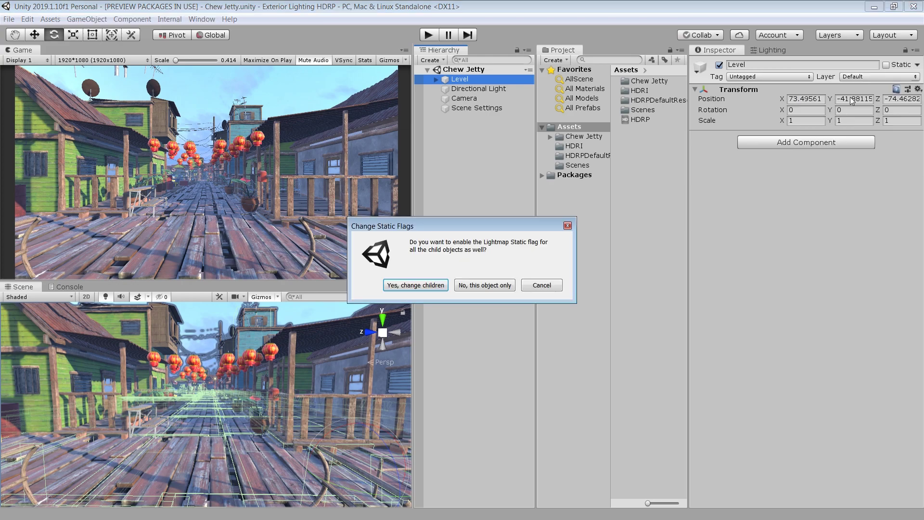
click(449, 285)
click(846, 168)
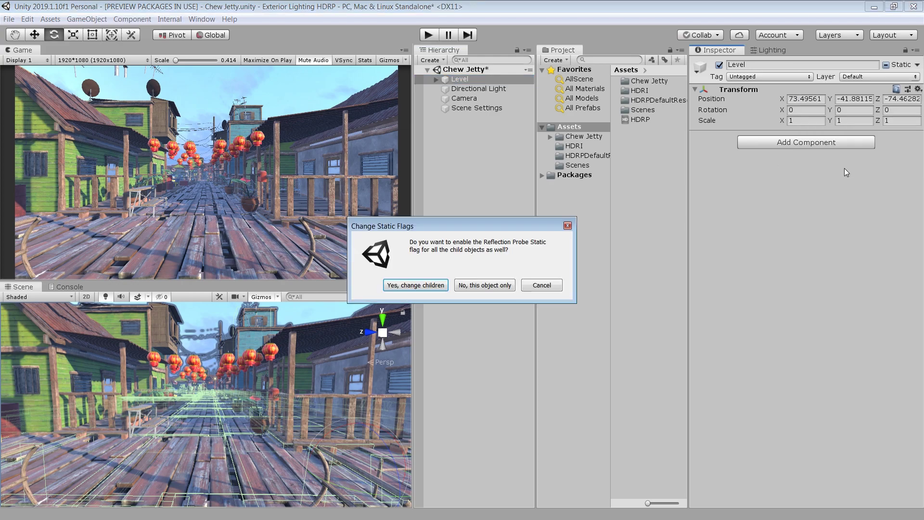
click(413, 283)
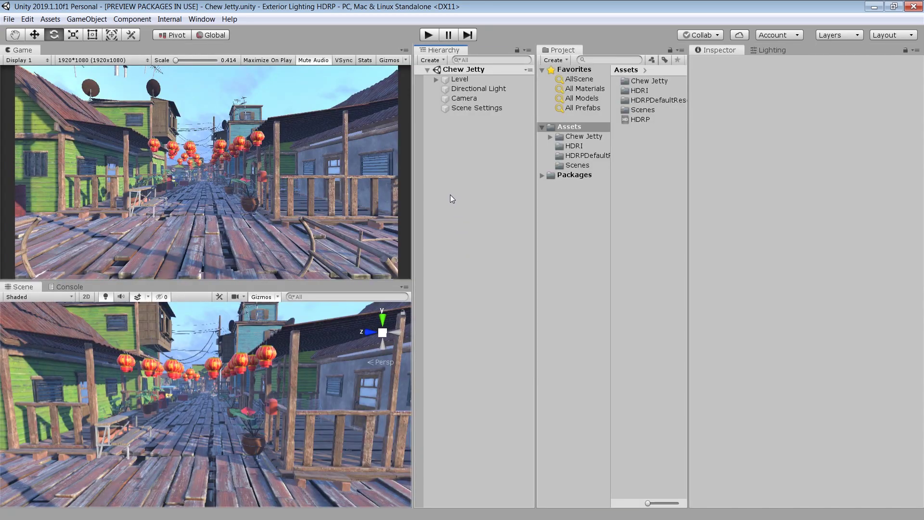
Step: Create a Reflection Probe and nudge it along X from the top view
right_click(446, 181)
mouse_move(492, 325)
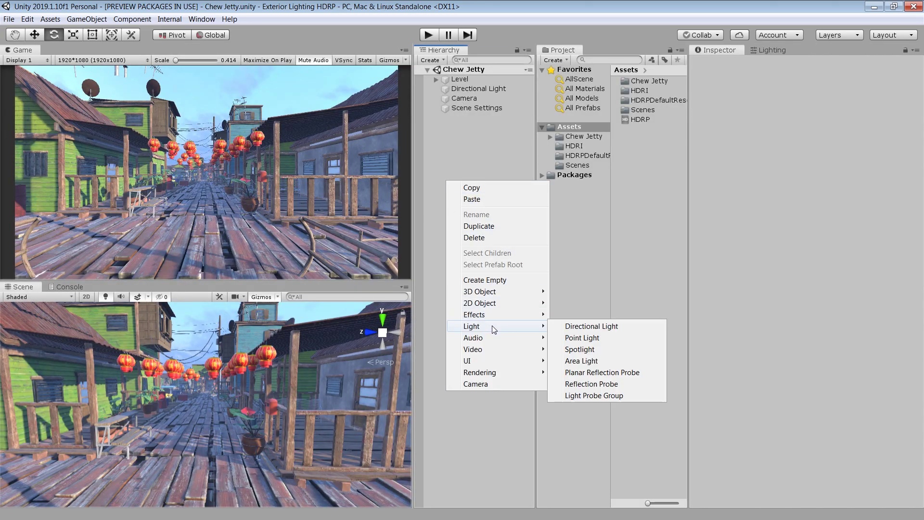
click(603, 384)
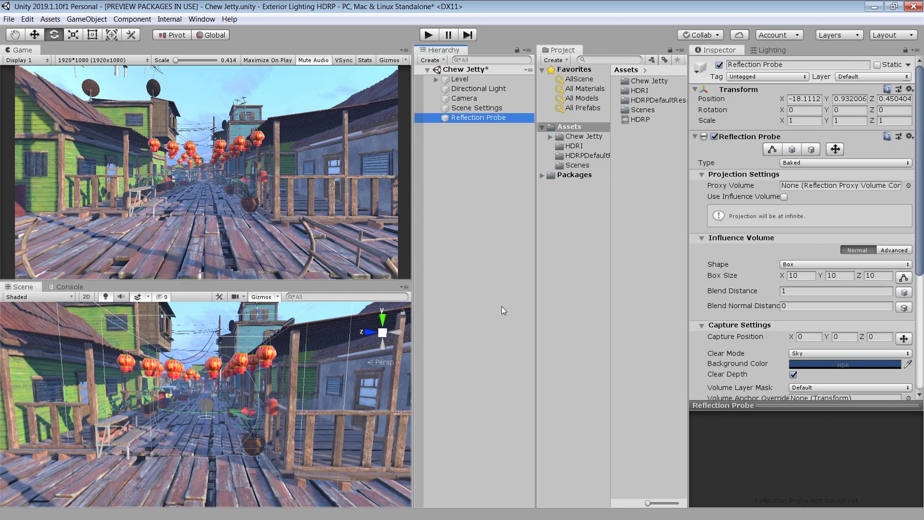
click(382, 319)
key(w)
drag(247, 408, 256, 403)
scroll(259, 400, down, 3)
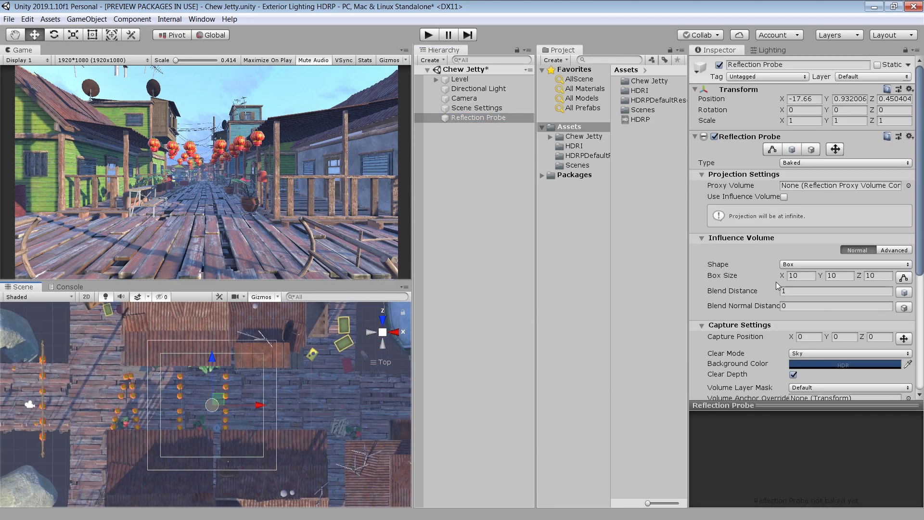
Step: Resize the probe's box volume to fit the jetty walkway (75×50×50)
click(783, 277)
text(400)
key(Return)
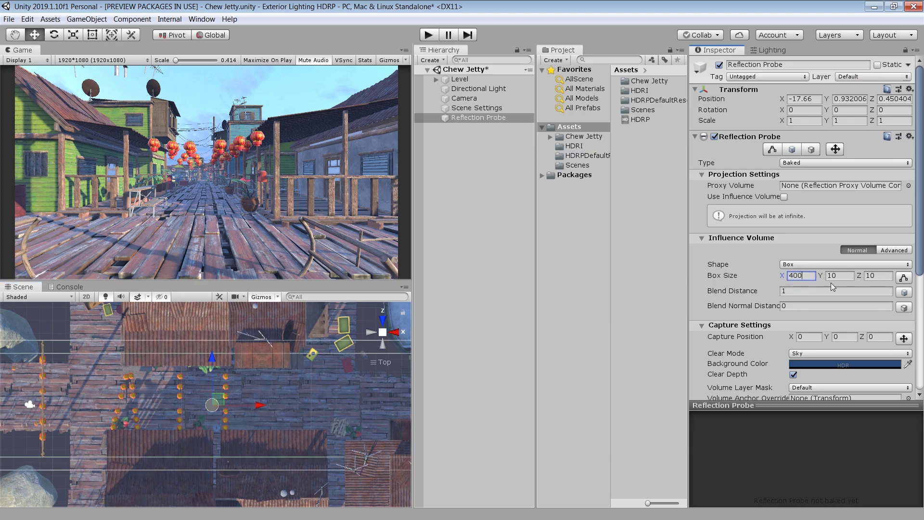
scroll(327, 361, down, 4)
text(100)
key(Tab)
key(Tab)
text(100)
key(Return)
scroll(361, 412, down, 3)
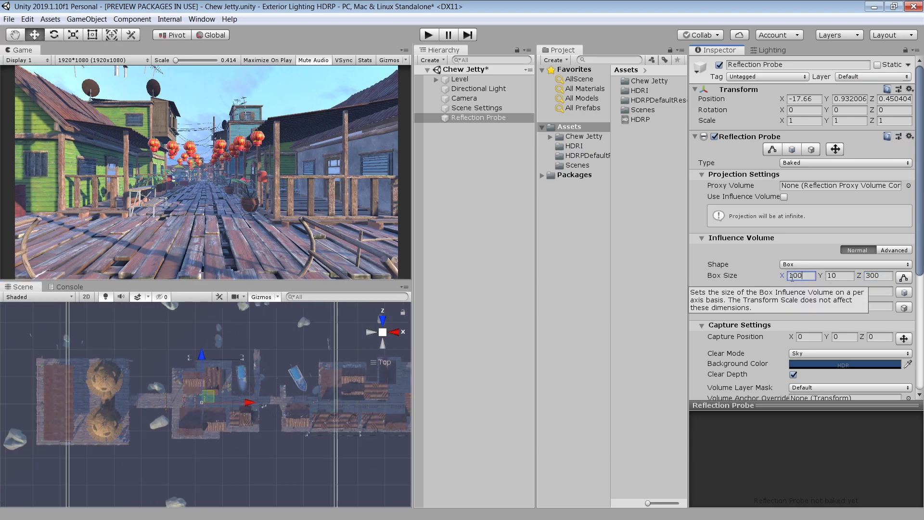
text(50)
click(842, 274)
click(382, 320)
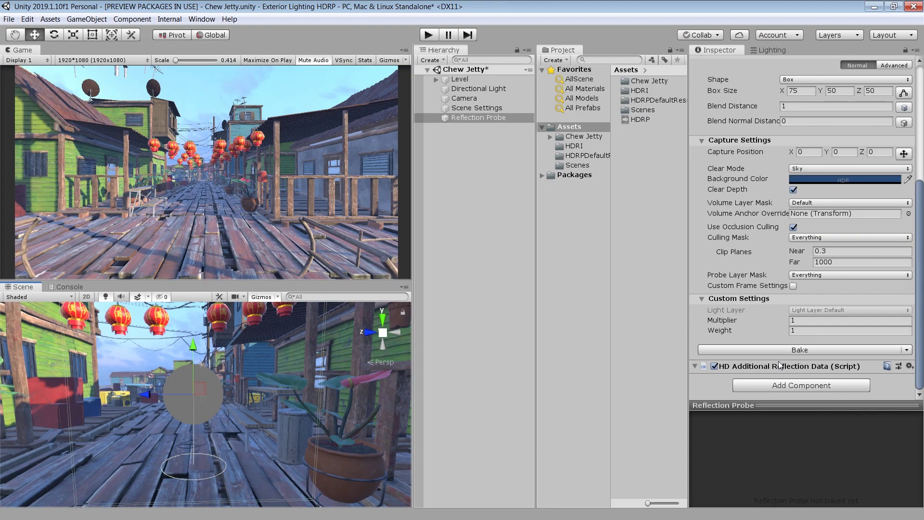
Step: Bake the reflection probe and rotate its enlarged cubemap preview
click(800, 350)
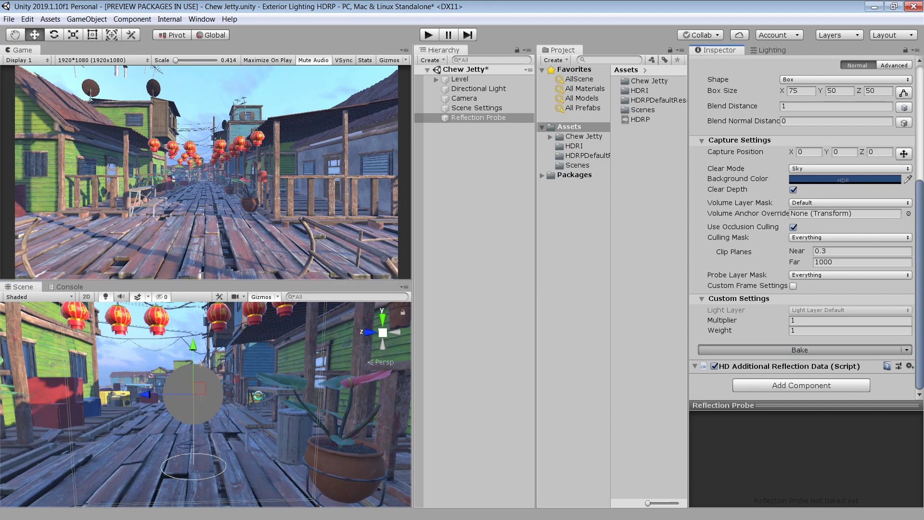
click(773, 406)
drag(818, 325, 698, 315)
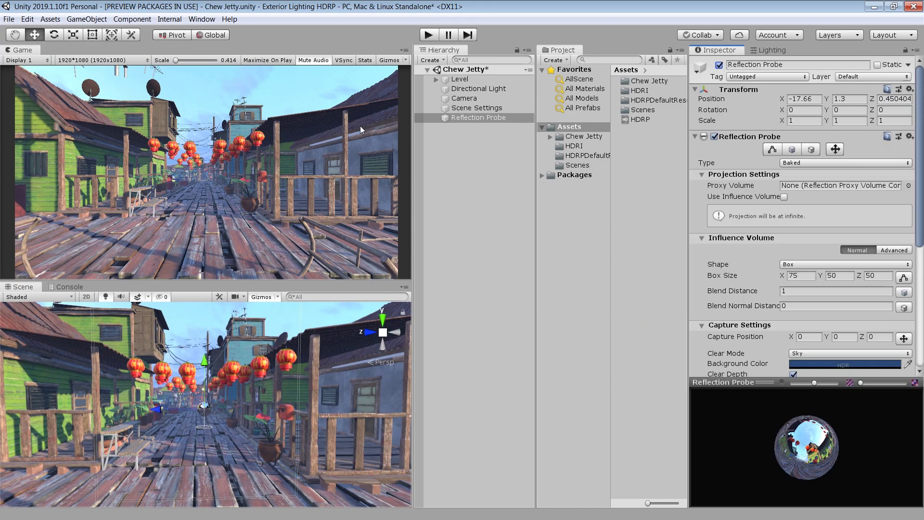
Step: Toggle the probe on and off repeatedly to compare the jetty's reflections
click(718, 65)
click(719, 65)
click(719, 65)
click(719, 65)
click(719, 65)
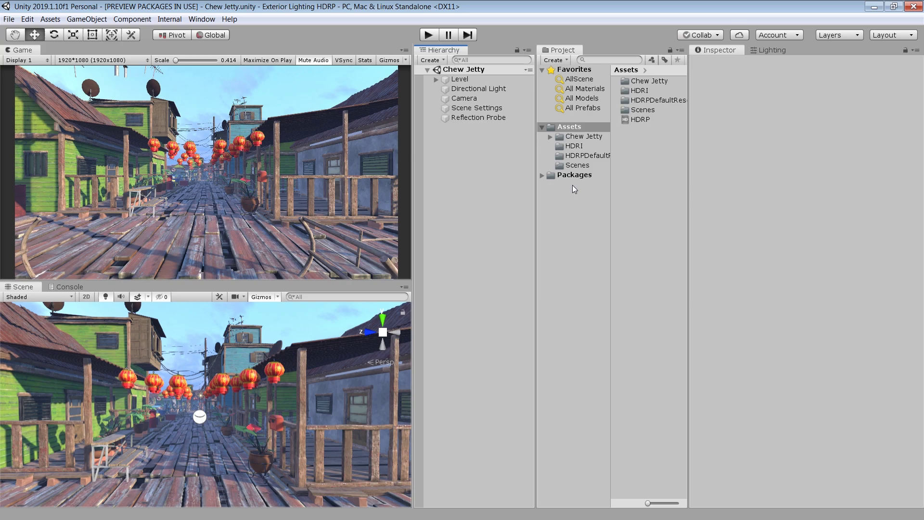
Step: Open the Lighting Settings window from the Window > Rendering menu
click(776, 54)
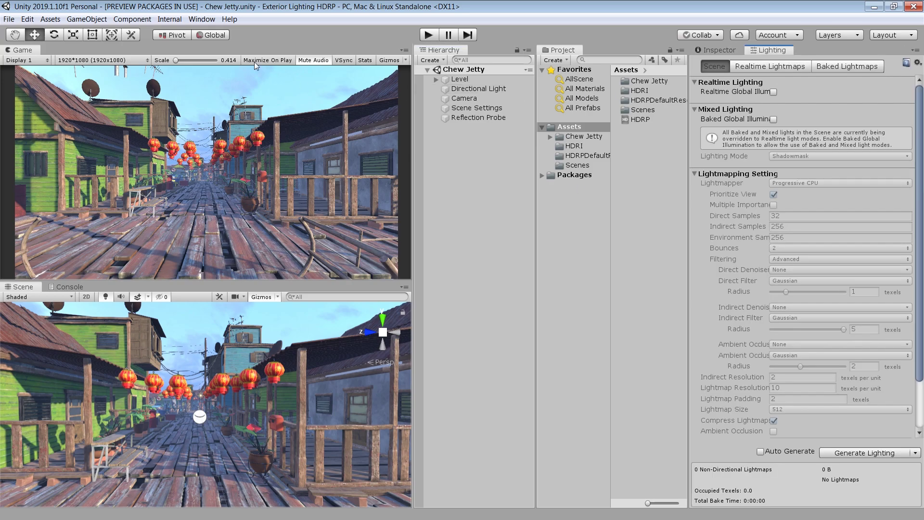
click(201, 20)
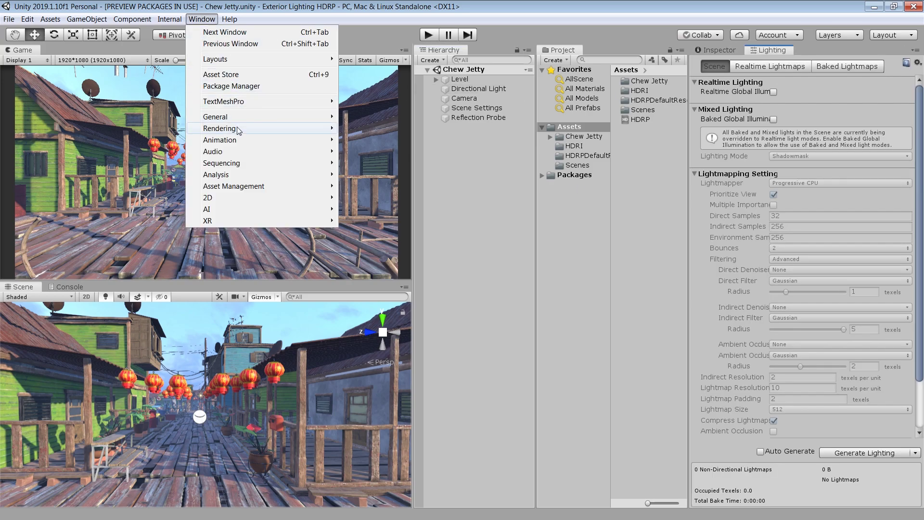
mouse_move(216, 128)
click(378, 128)
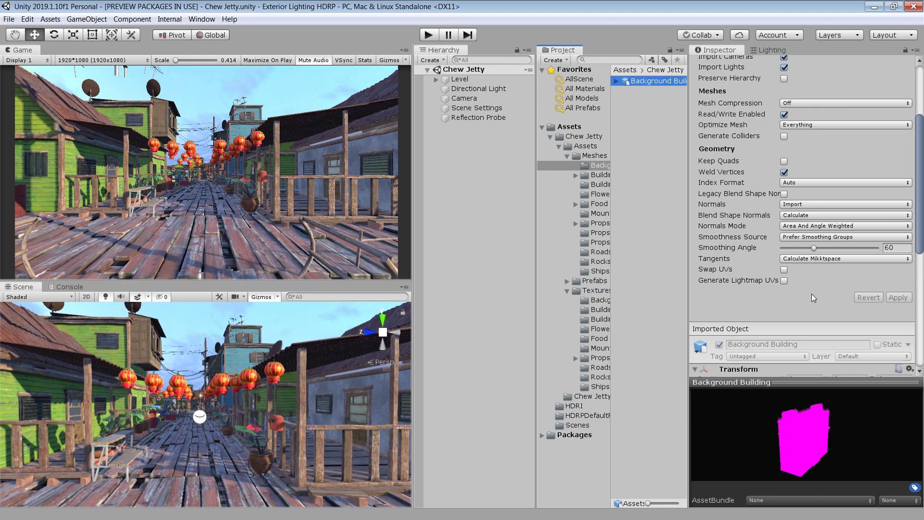
Step: Generate lightmap UVs for the meshes, then enable Realtime GI with Indirect Resolution 1
click(784, 280)
click(895, 366)
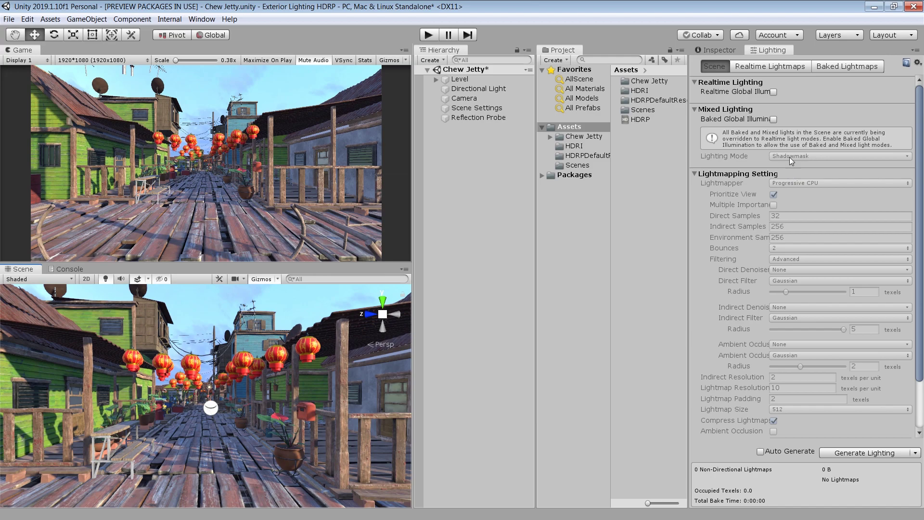
click(773, 92)
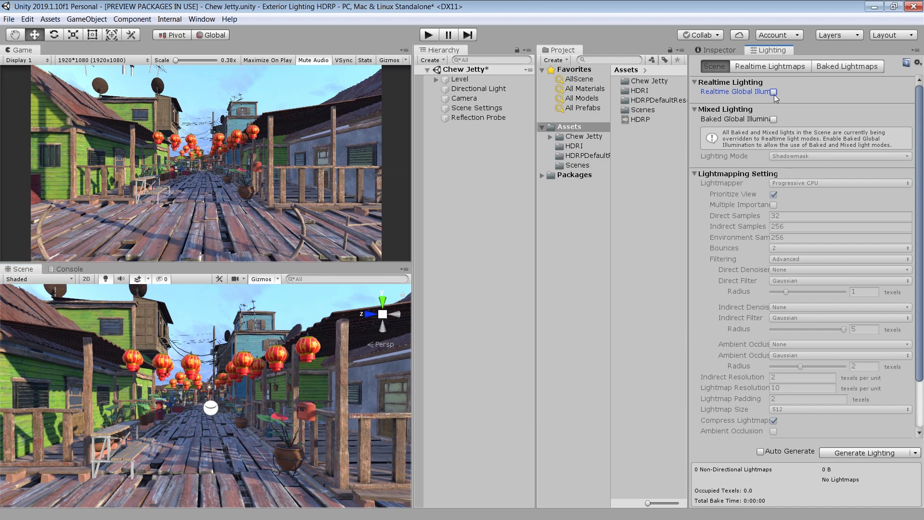
click(761, 378)
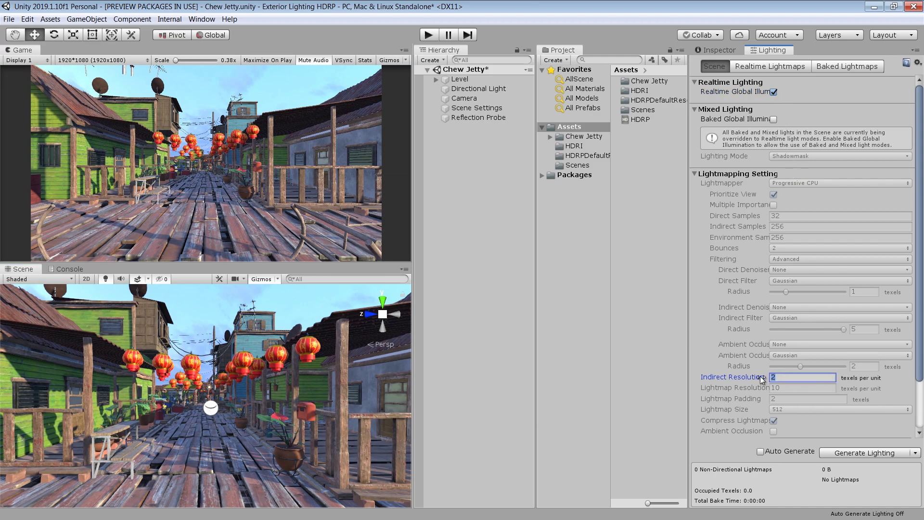
text(1)
Step: Switch lightmaps to Non-Directional mode and generate the lighting bake
drag(917, 297, 920, 348)
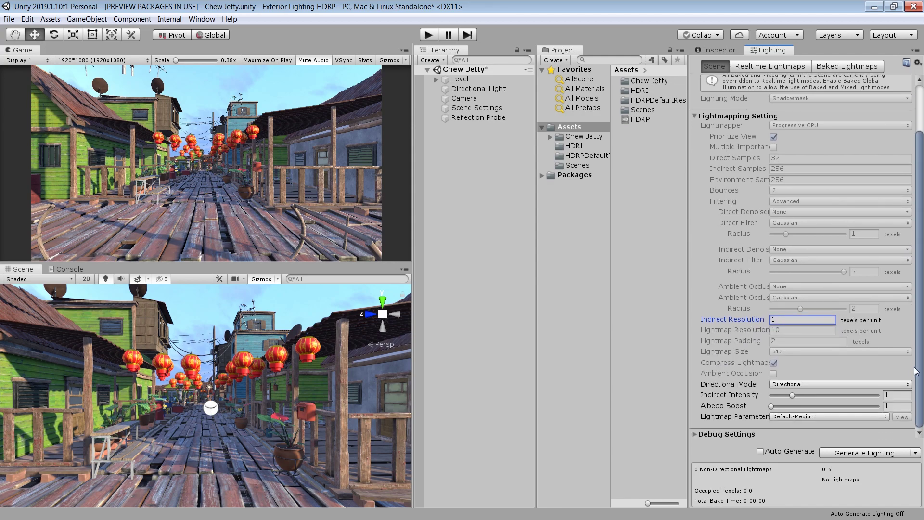
click(807, 388)
click(806, 397)
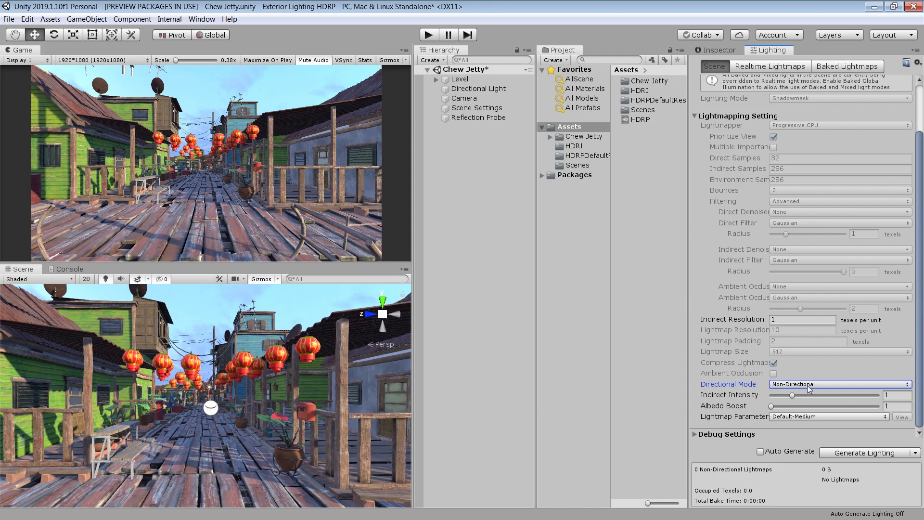
click(856, 454)
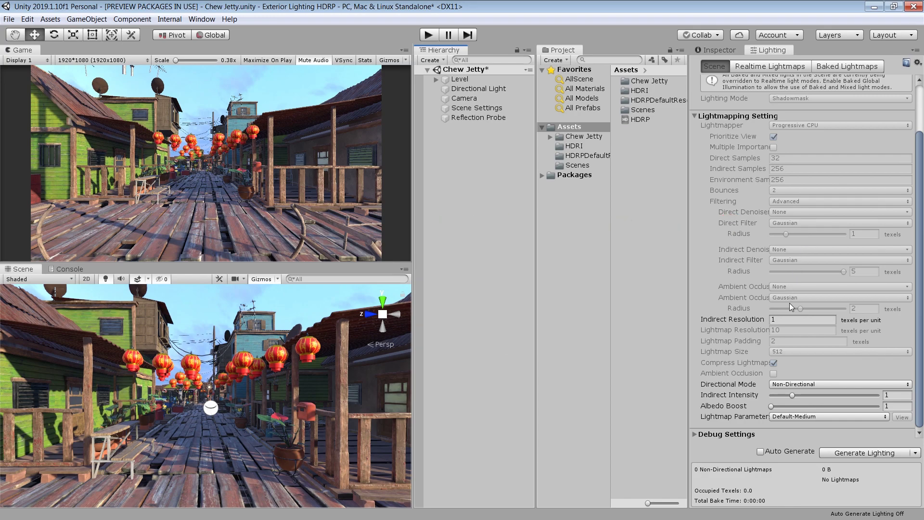
Step: View the realtime lightmaps and set the Scene view draw mode to Indirect
click(768, 67)
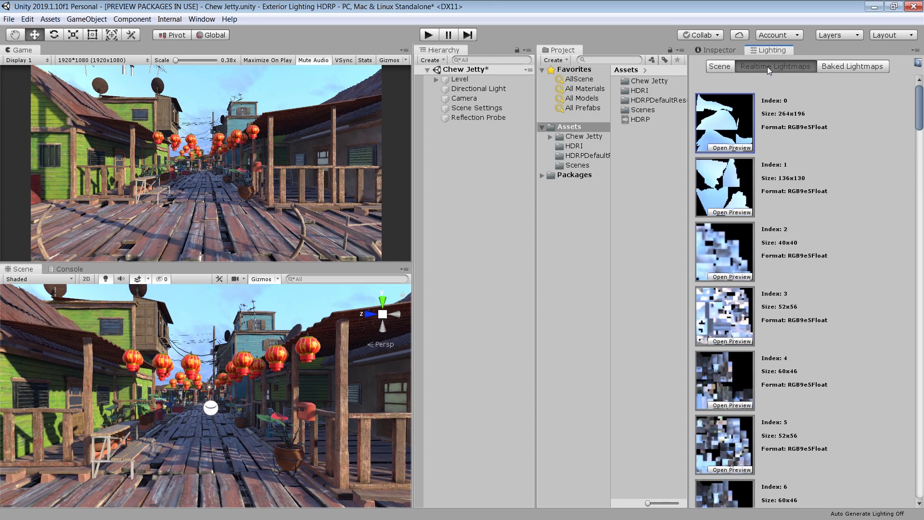
drag(918, 103, 913, 496)
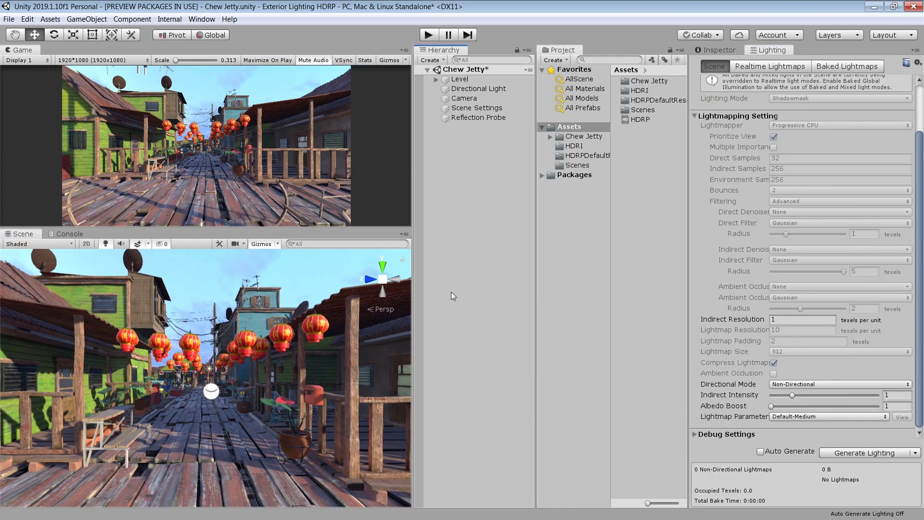
click(67, 244)
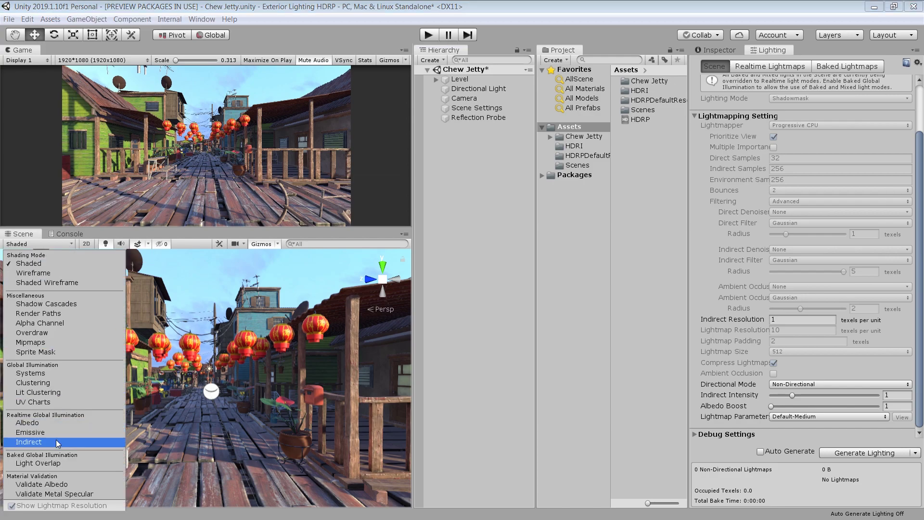
click(39, 441)
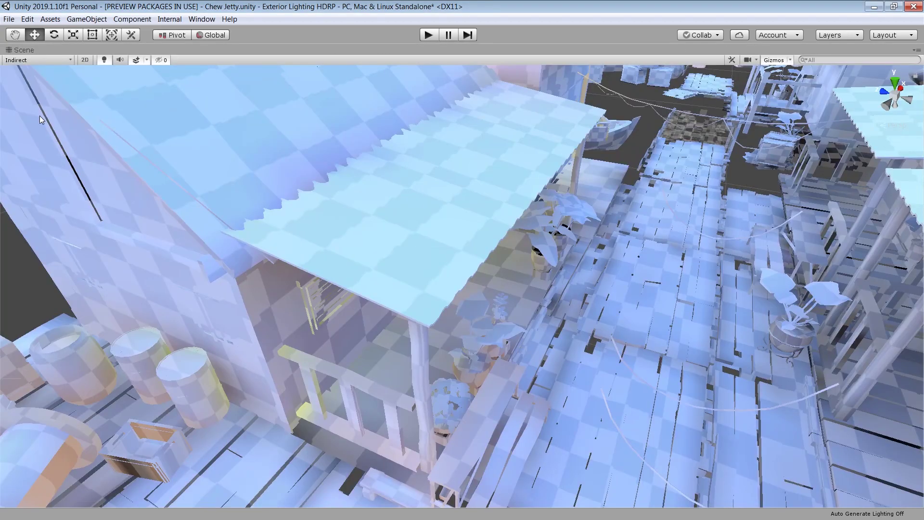
Step: Turn off Show Lightmap Resolution and fly the view along the jetty
click(32, 61)
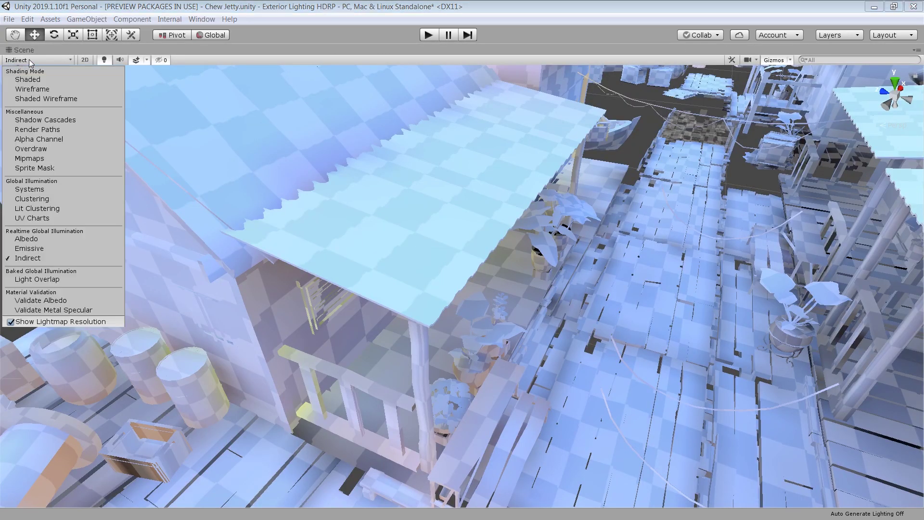
click(13, 322)
right_drag(192, 337, 337, 250)
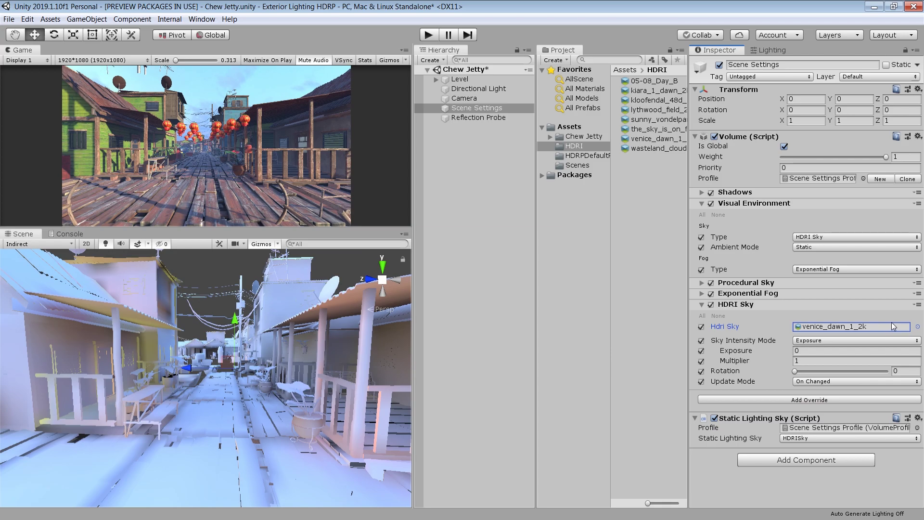
Step: Preview wasteland_clouds, sunny_vondelpark, lythwood_field, kloofendal, kiara and 05-08_Day_B skies, ending on venice_dawn_1_2k
click(917, 327)
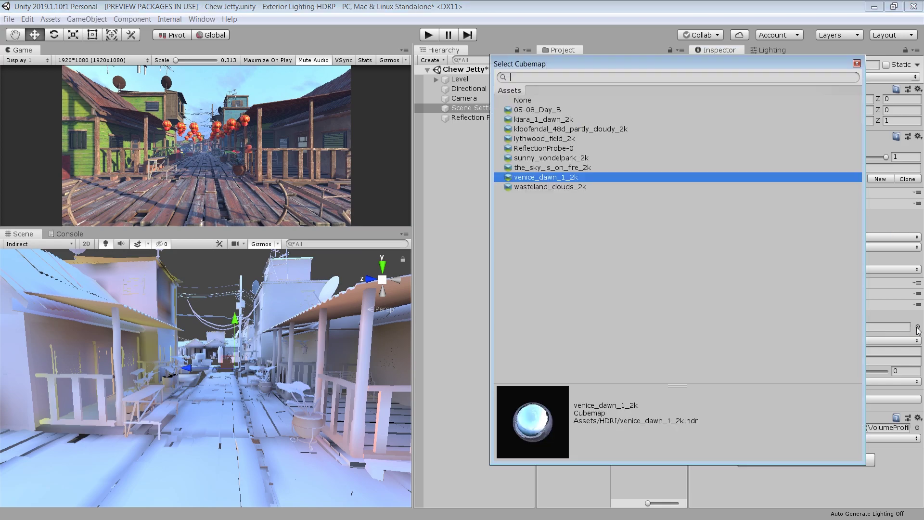
click(562, 187)
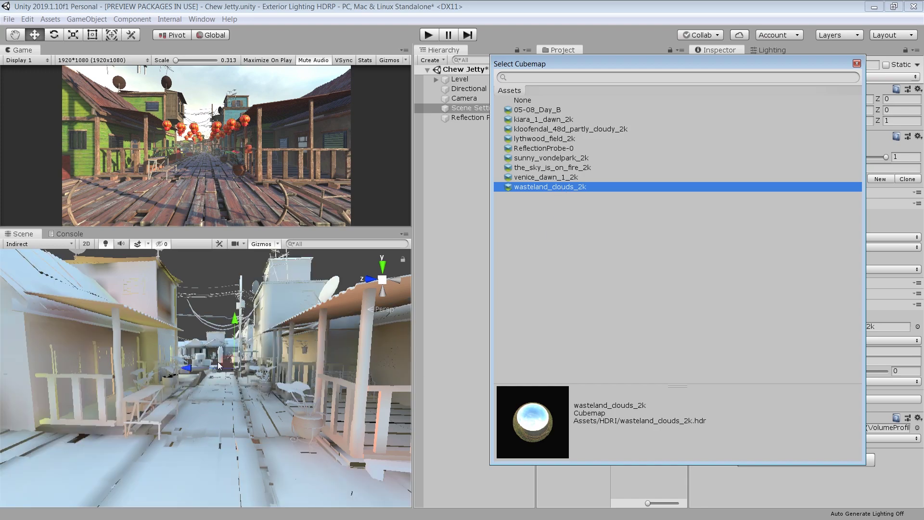
click(546, 159)
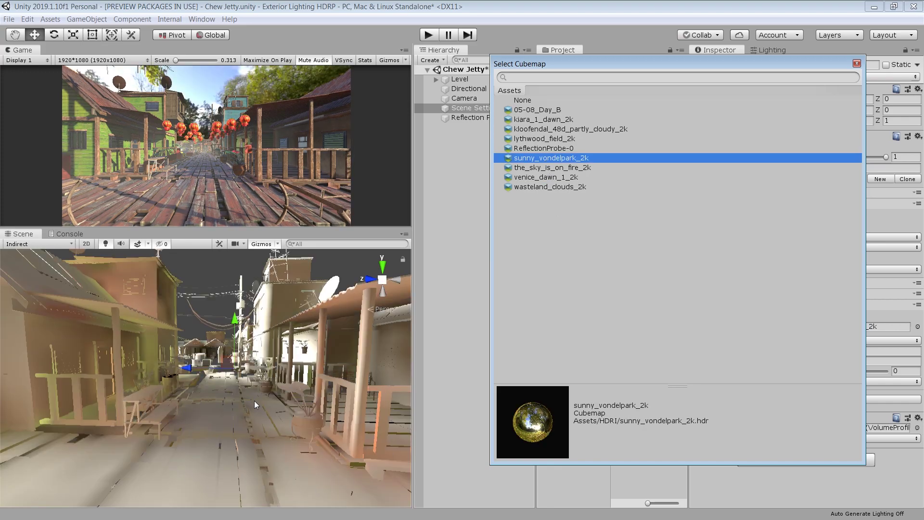
click(540, 139)
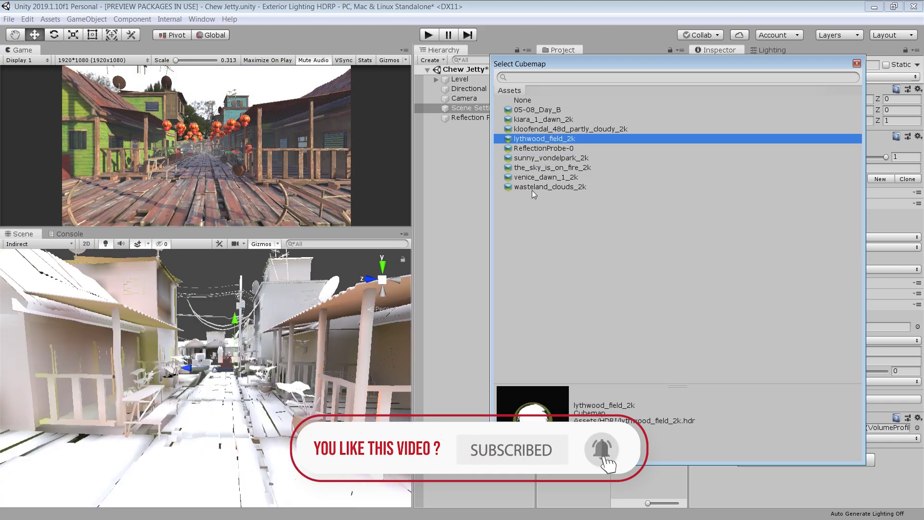
click(559, 129)
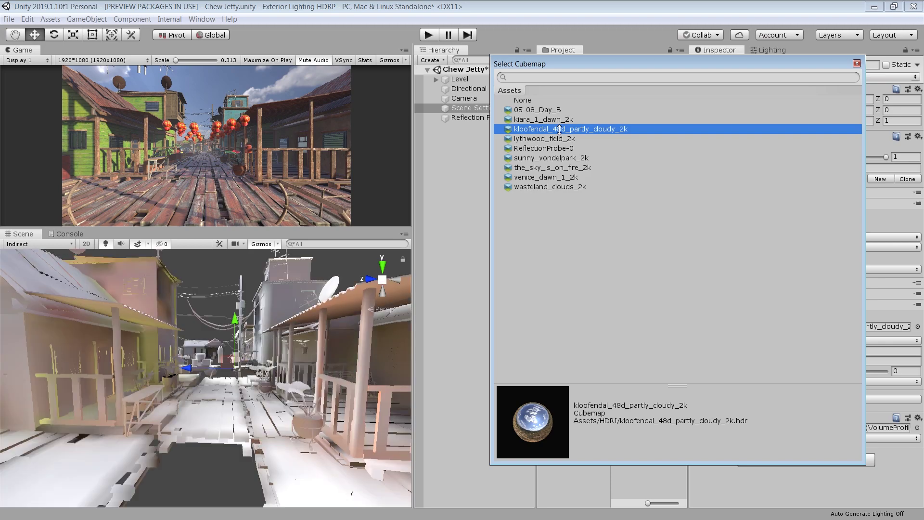
click(548, 118)
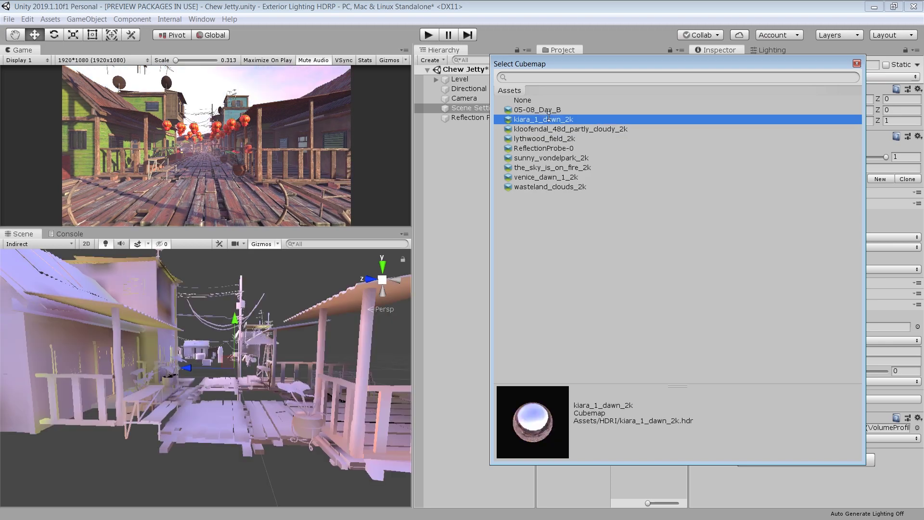
click(543, 110)
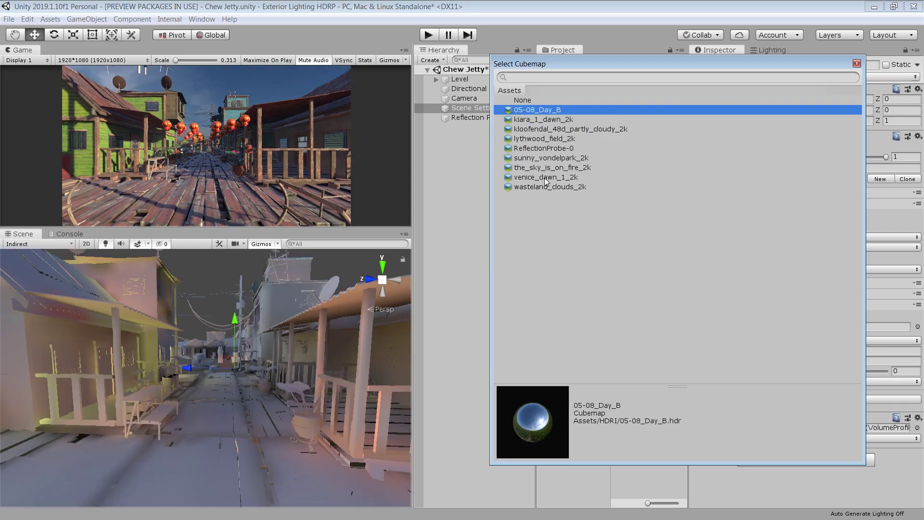
click(544, 178)
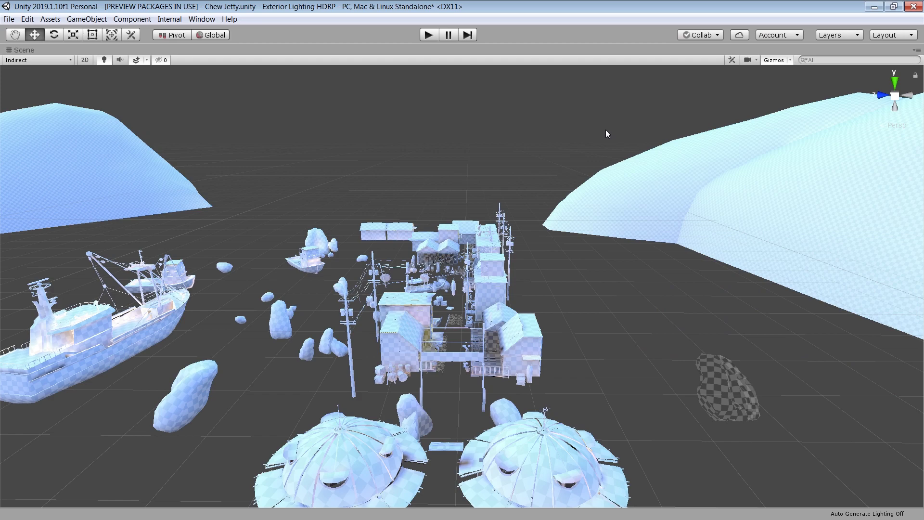
Step: Exclude the mountain meshes from lightmap baking via their static flags
click(641, 170)
key(shift+space)
click(909, 67)
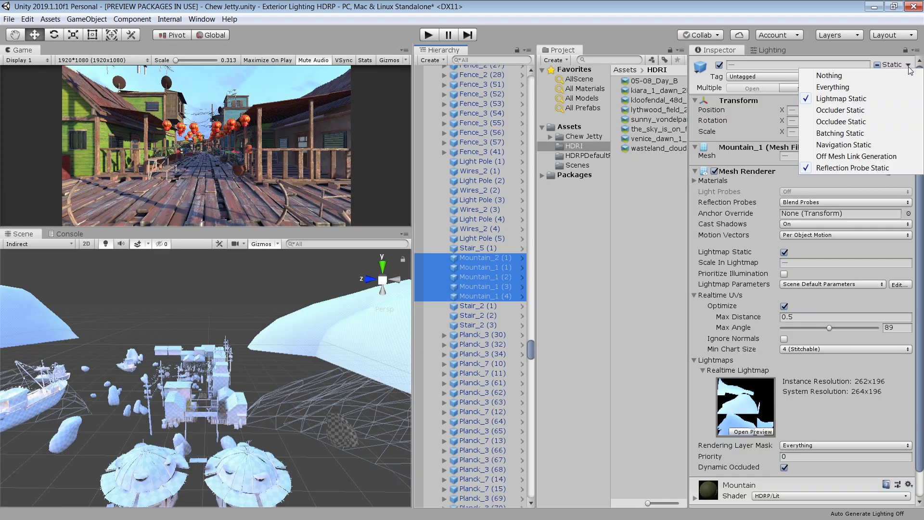
click(834, 99)
key(shift+space)
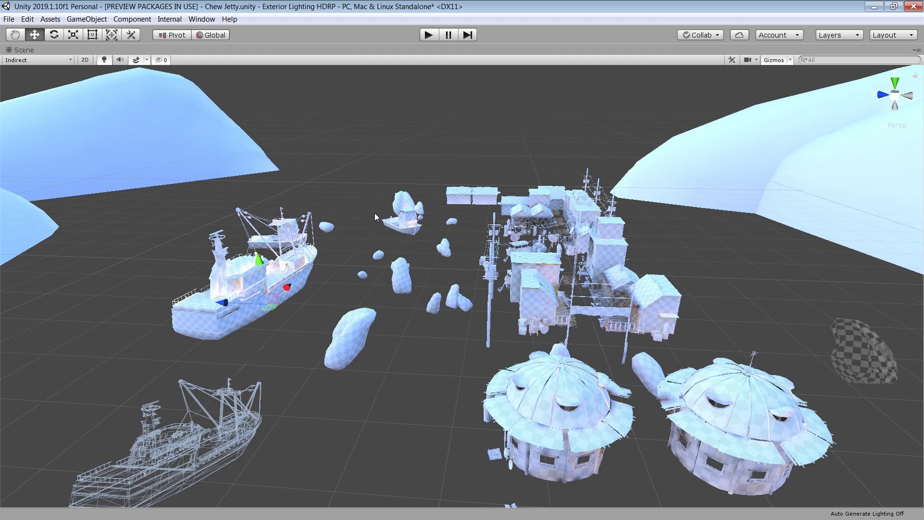
Step: Select the Ship_Large boat and set its Scale In Lightmap to 0.2
click(272, 284)
click(345, 327)
click(356, 191)
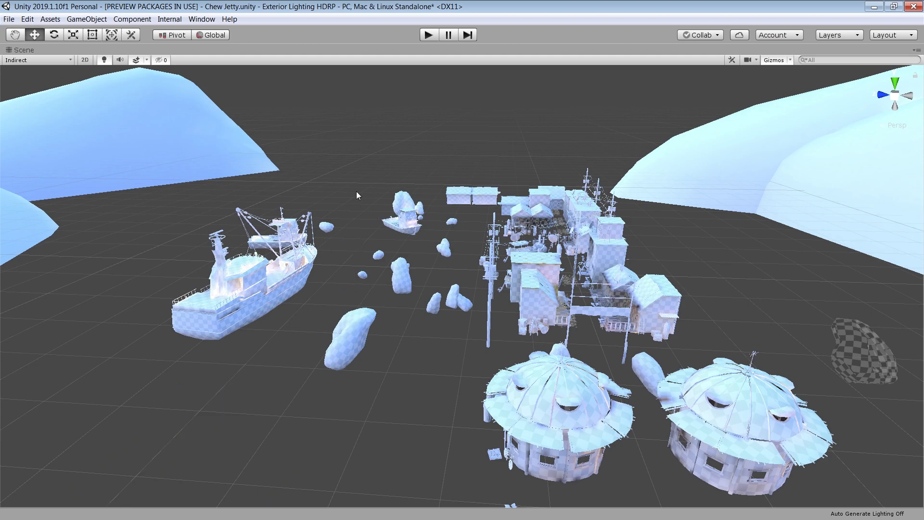
click(273, 285)
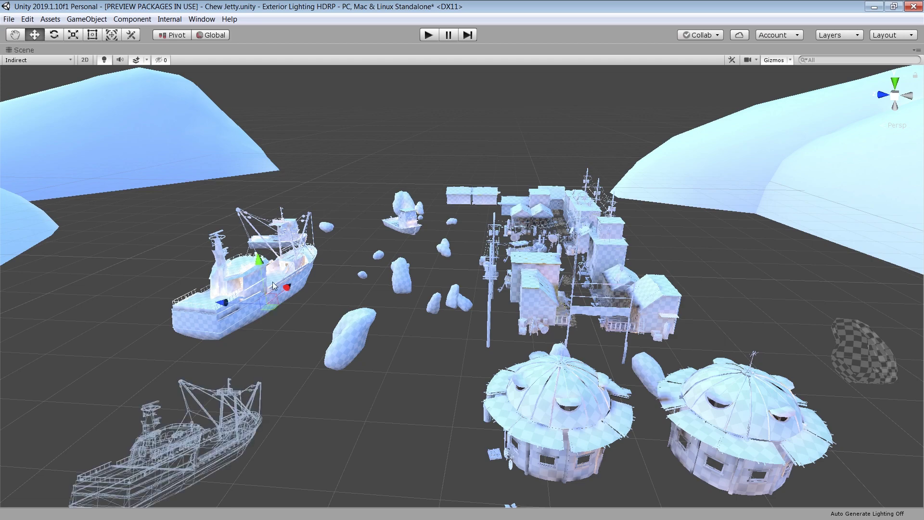
key(shift+space)
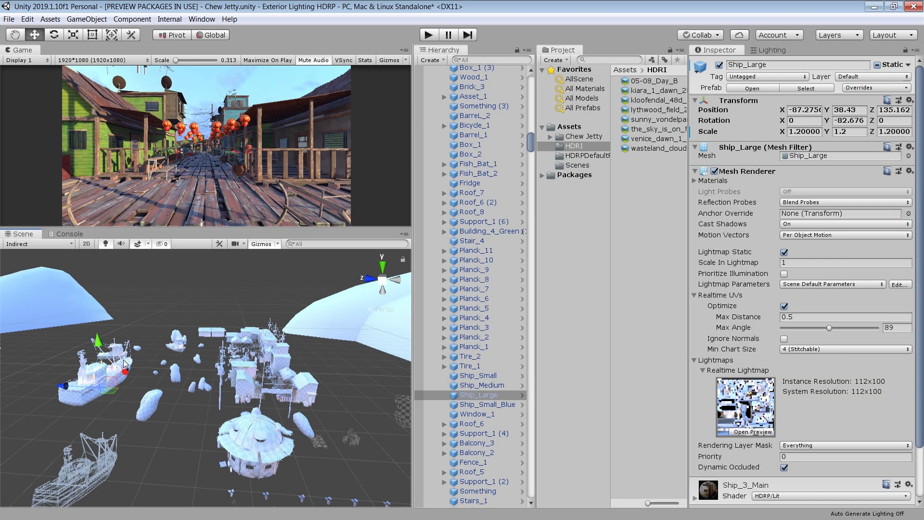
click(795, 262)
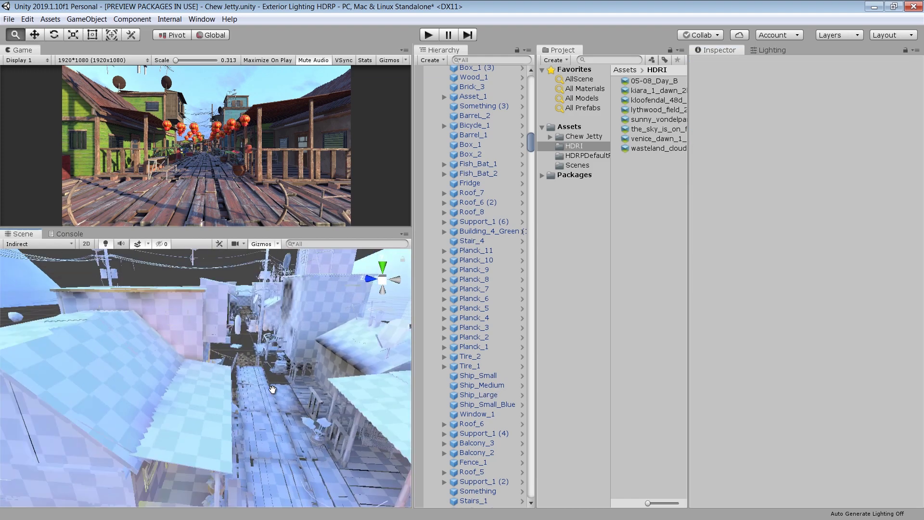
scroll(272, 389, up, 5)
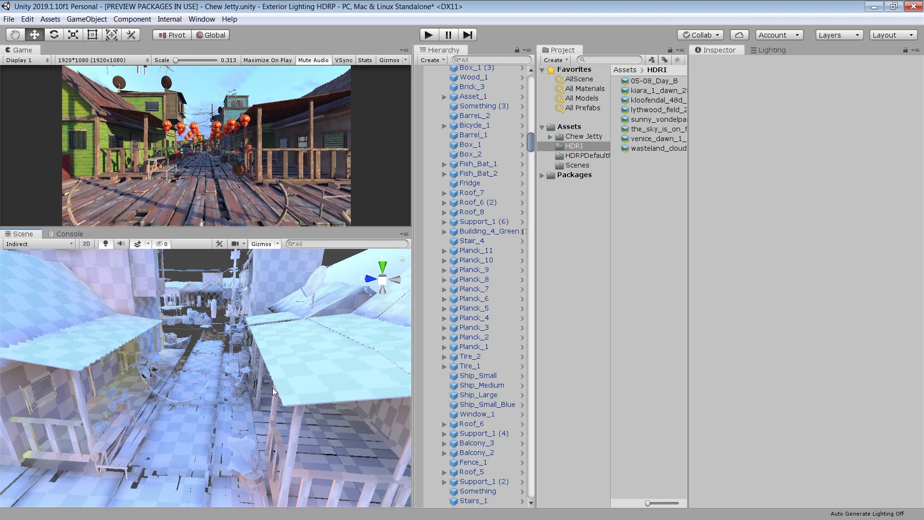
Step: Select and frame the Roof_5 (9) roof, then select Wires (1)
click(162, 375)
key(f)
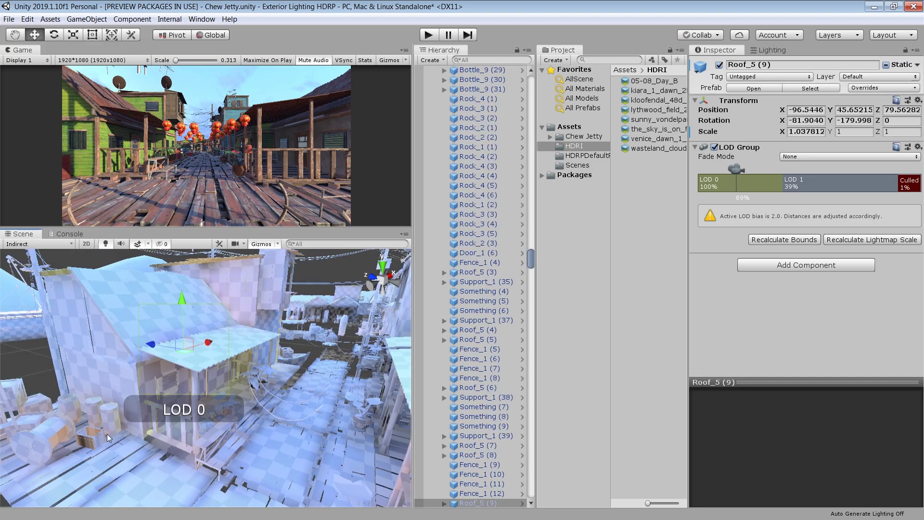
click(46, 429)
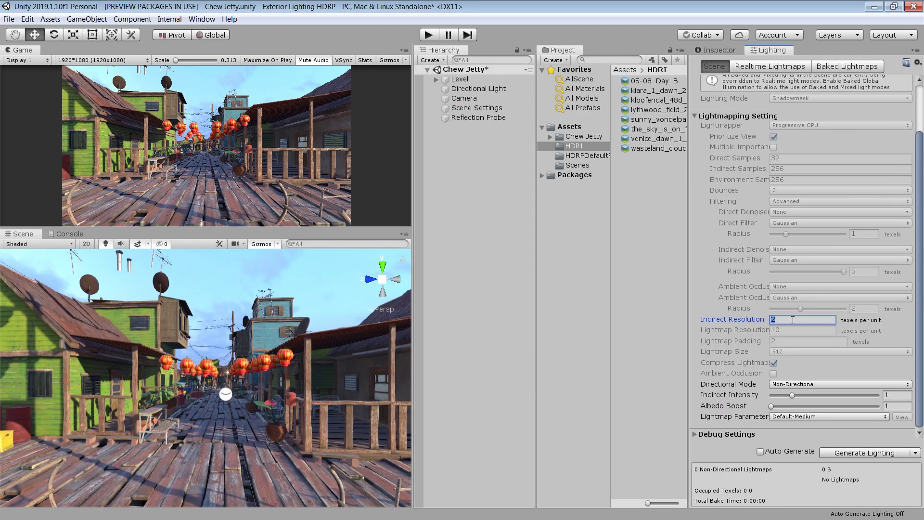
Step: With Indirect Resolution 2, switch to Directional lightmaps and rebake the lighting
click(799, 384)
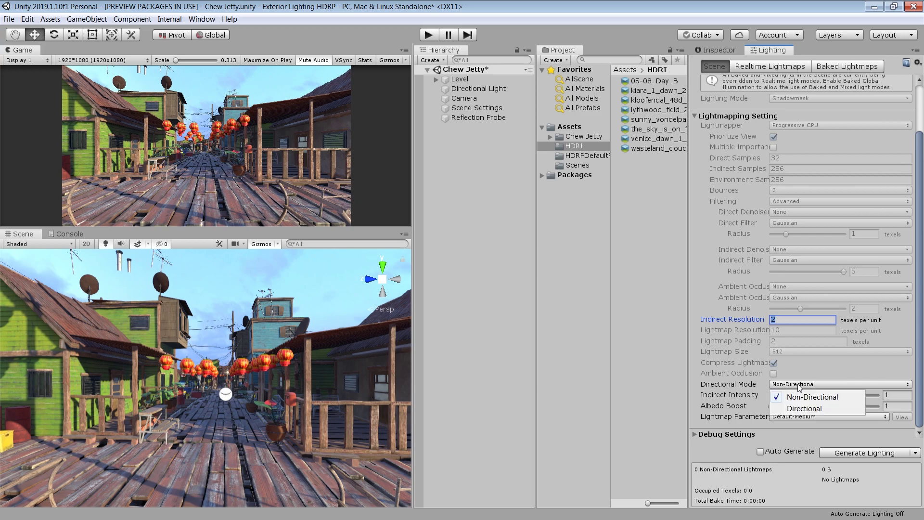
click(798, 408)
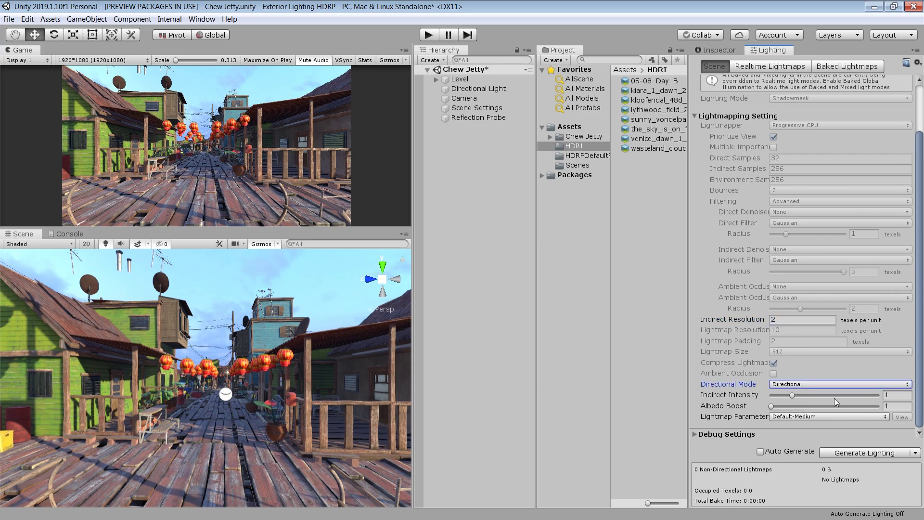
click(860, 453)
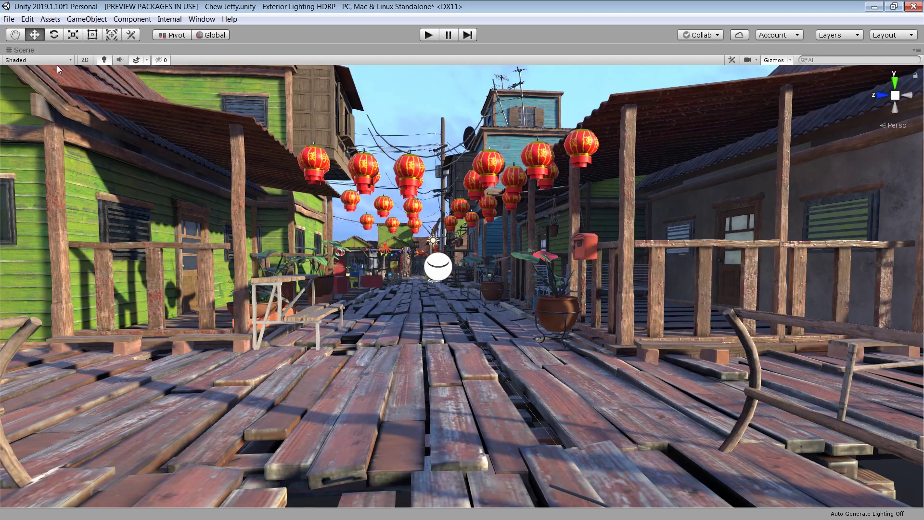
click(54, 58)
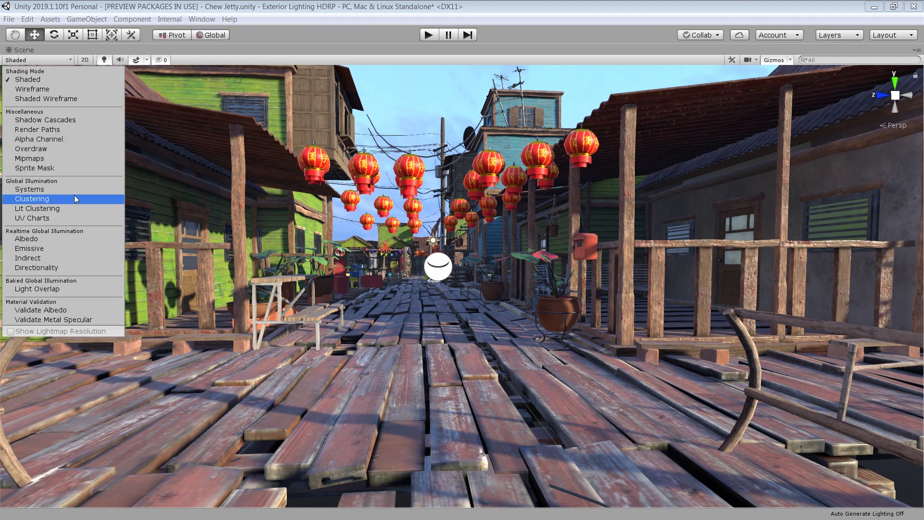
click(61, 265)
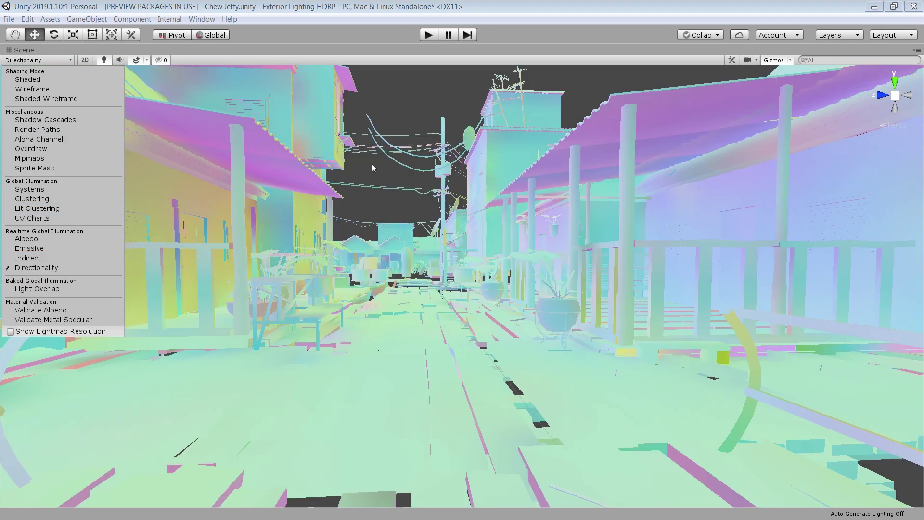
click(385, 114)
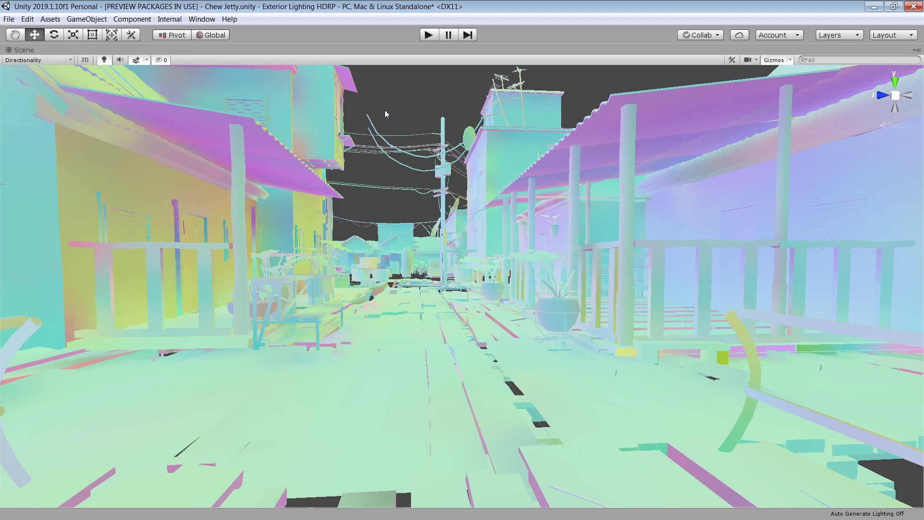
click(36, 60)
click(48, 259)
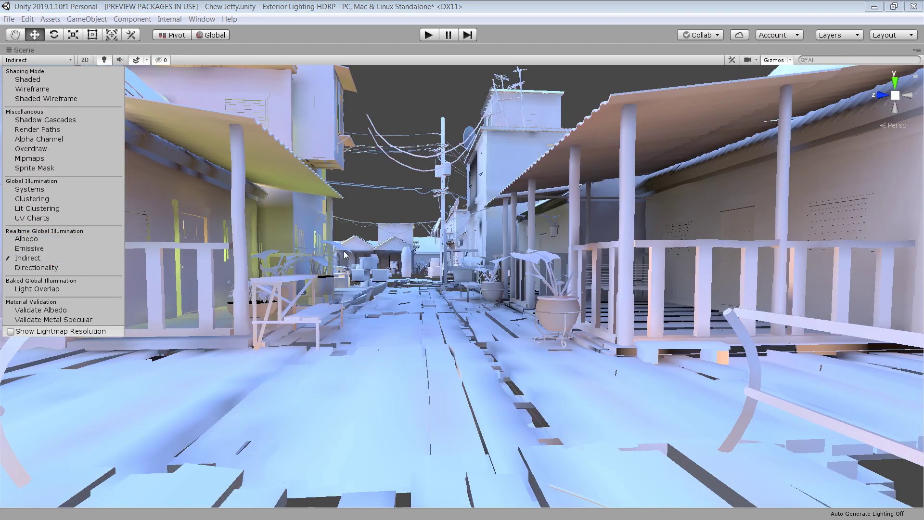
click(404, 118)
mouse_move(652, 298)
right_down()
mouse_move(623, 313)
mouse_move(474, 314)
mouse_move(674, 351)
mouse_move(491, 312)
mouse_move(389, 308)
mouse_move(399, 307)
right_up()
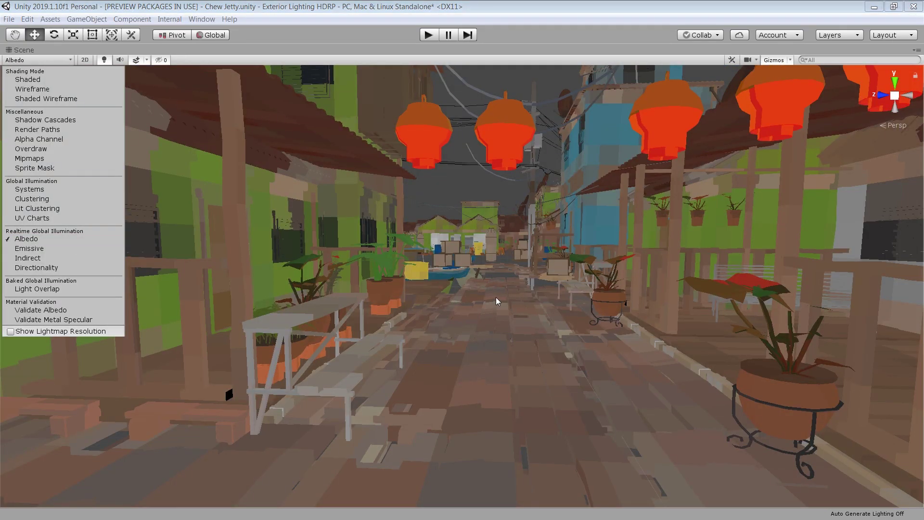
mouse_move(496, 296)
right_down()
mouse_move(701, 305)
mouse_move(618, 309)
mouse_move(513, 294)
right_up()
click(38, 60)
click(28, 80)
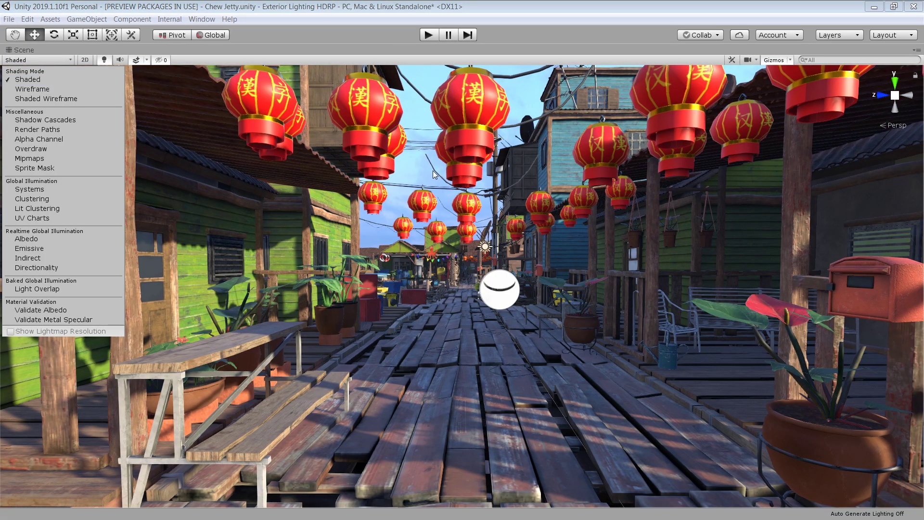
click(455, 236)
mouse_move(455, 236)
right_down()
mouse_move(786, 382)
mouse_move(361, 423)
mouse_move(459, 433)
mouse_move(472, 449)
mouse_move(427, 413)
mouse_move(536, 367)
mouse_move(275, 379)
mouse_move(554, 448)
mouse_move(525, 385)
mouse_move(281, 384)
right_up()
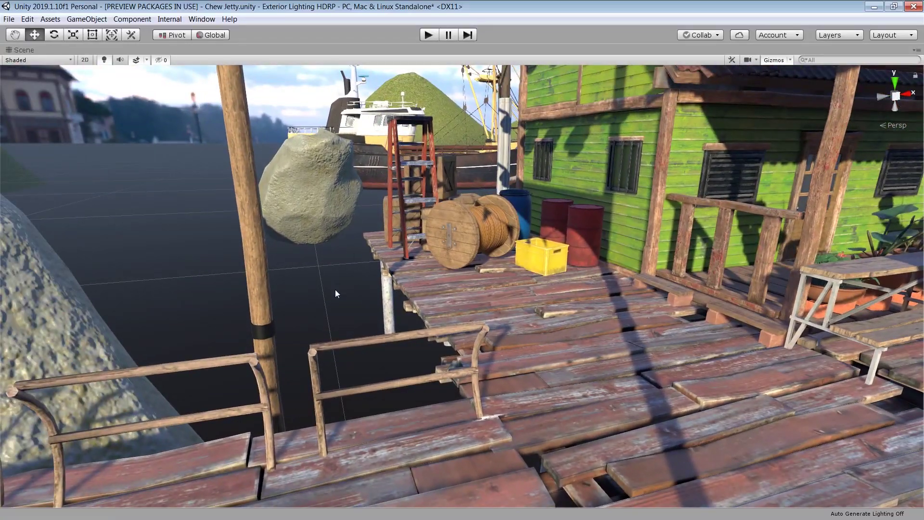
Step: Turn toward the lantern-lined street and select the WaterHDRP material in the Project
right_drag(398, 296, 874, 243)
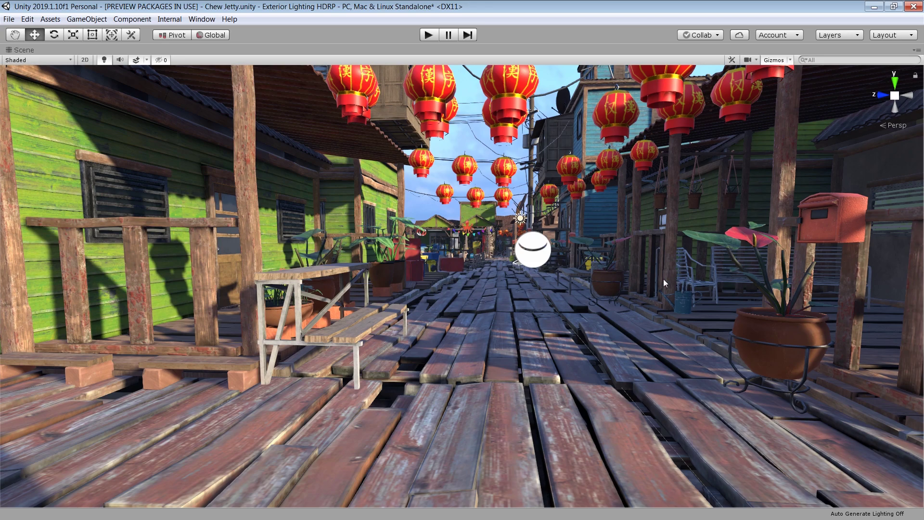
key(shift+space)
click(657, 100)
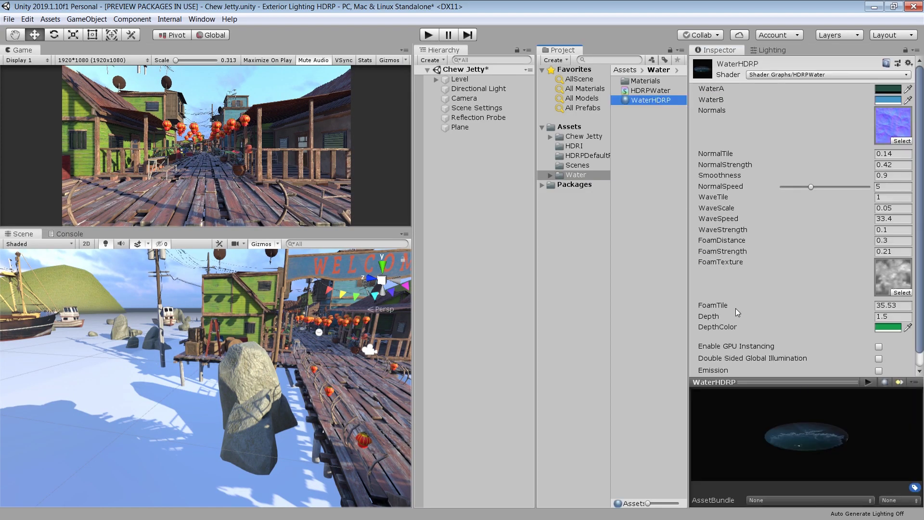
drag(809, 397, 811, 448)
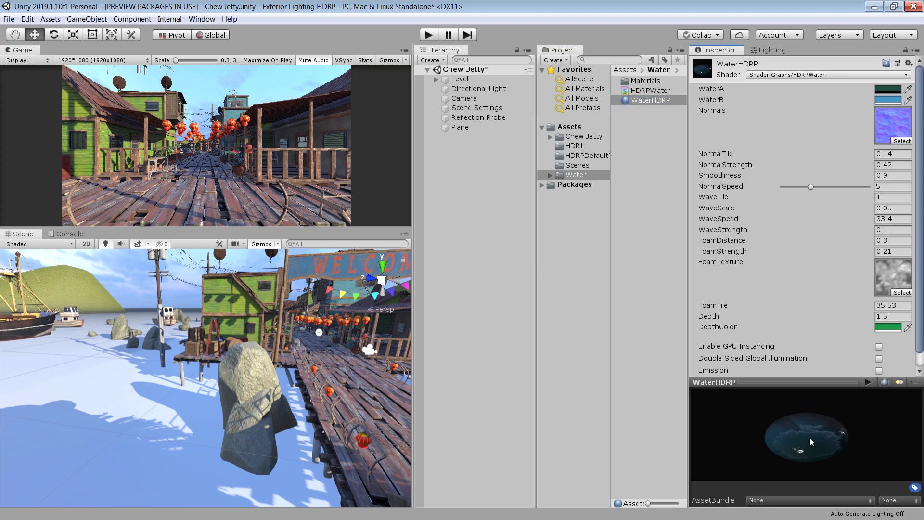
click(656, 115)
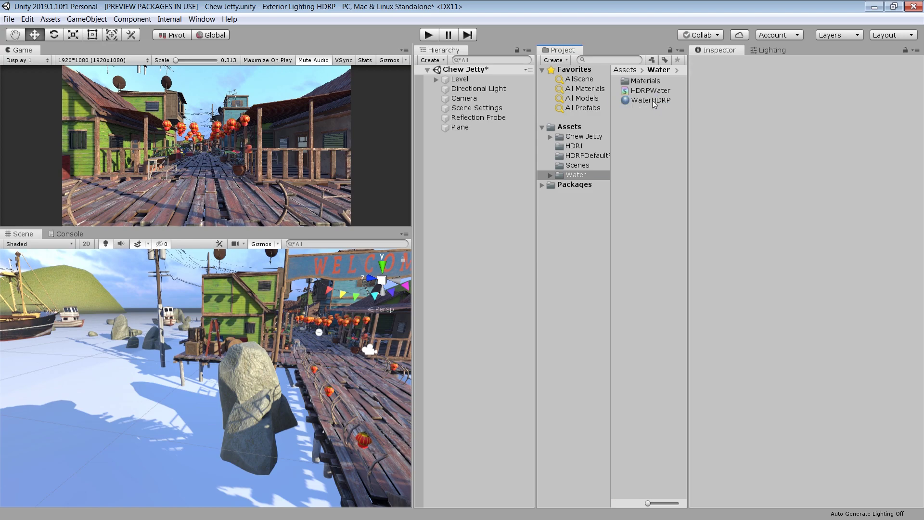
Step: Drag WaterHDRP onto the water plane and look out over the blue water
drag(652, 100, 178, 396)
key(shift+space)
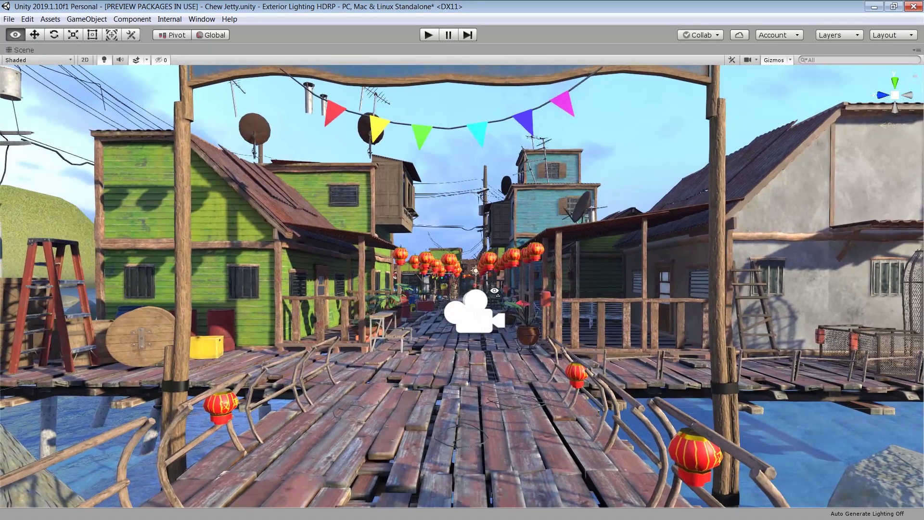
right_drag(494, 290, 498, 311)
key(shift+space)
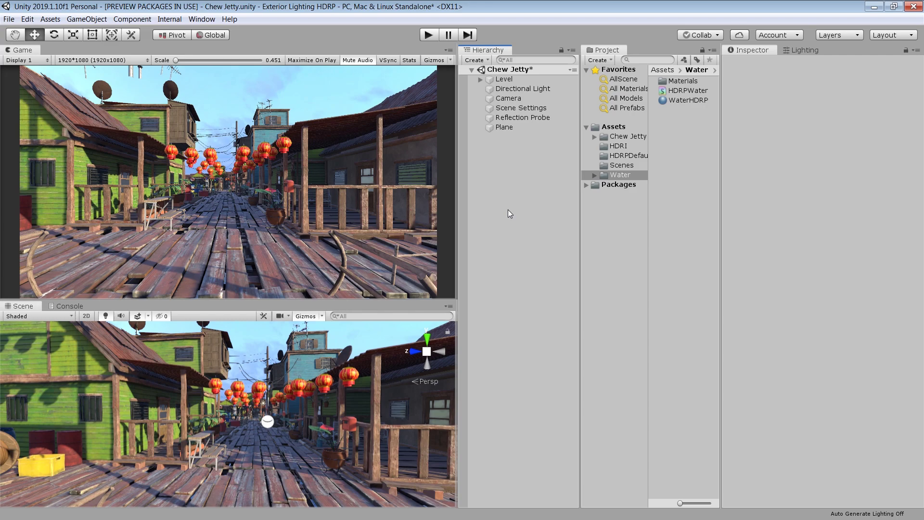
Step: Create an empty object named PostProcess with a global Volume component
key(ctrl+shift+n)
key(F2)
text(PostProcess)
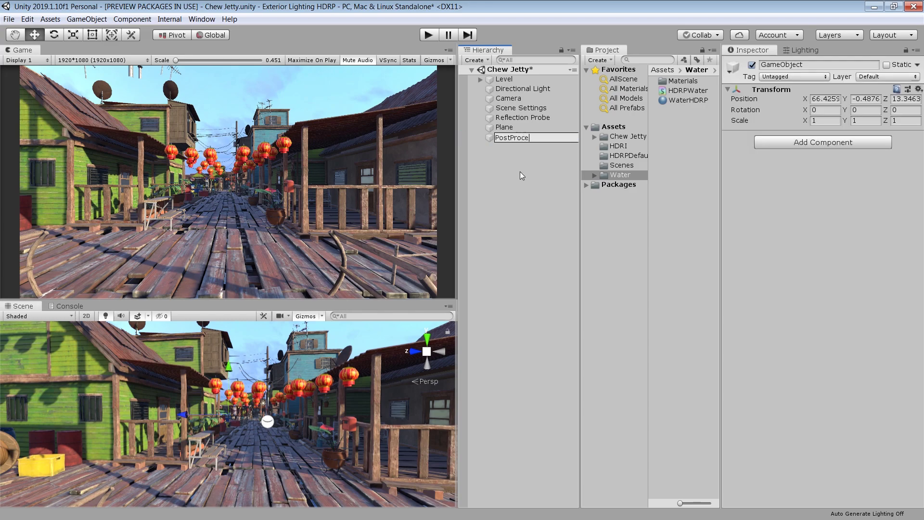
key(Return)
click(798, 142)
text(Volume)
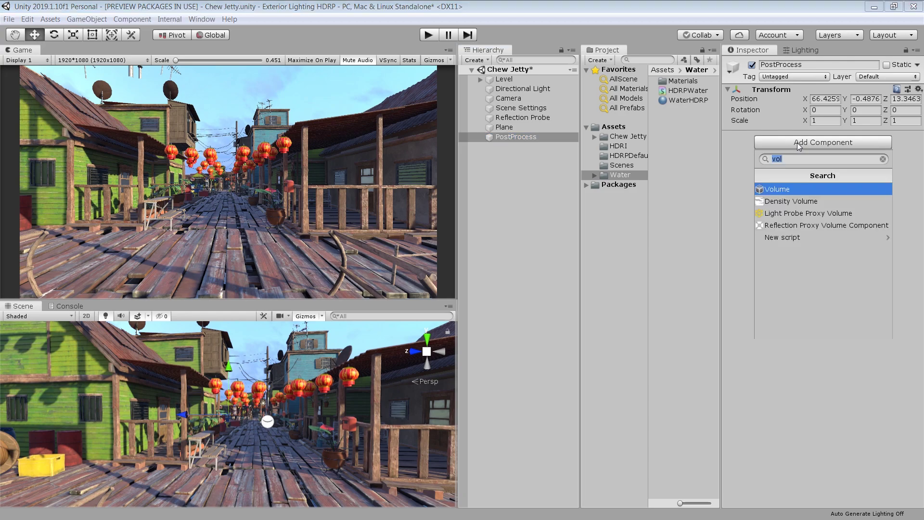
key(Return)
click(807, 147)
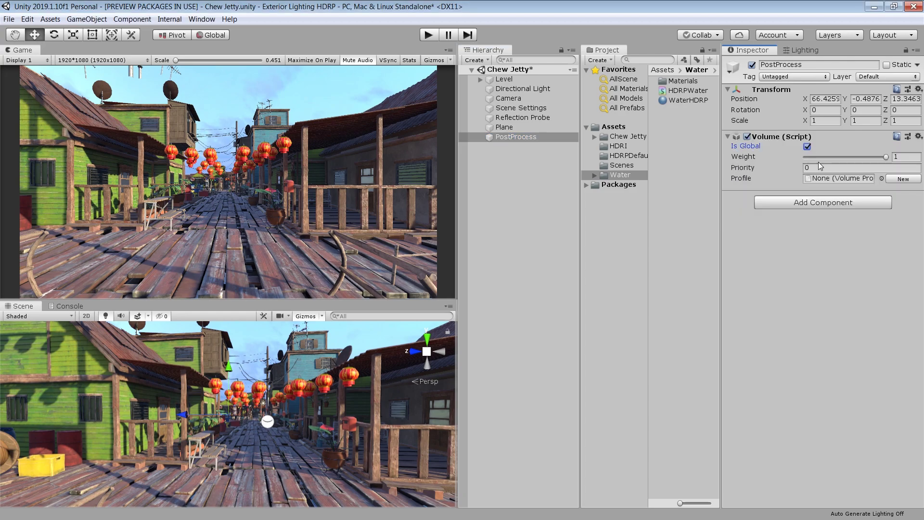
Step: Create a new volume profile and browse the Post-processing overrides
click(911, 180)
click(828, 226)
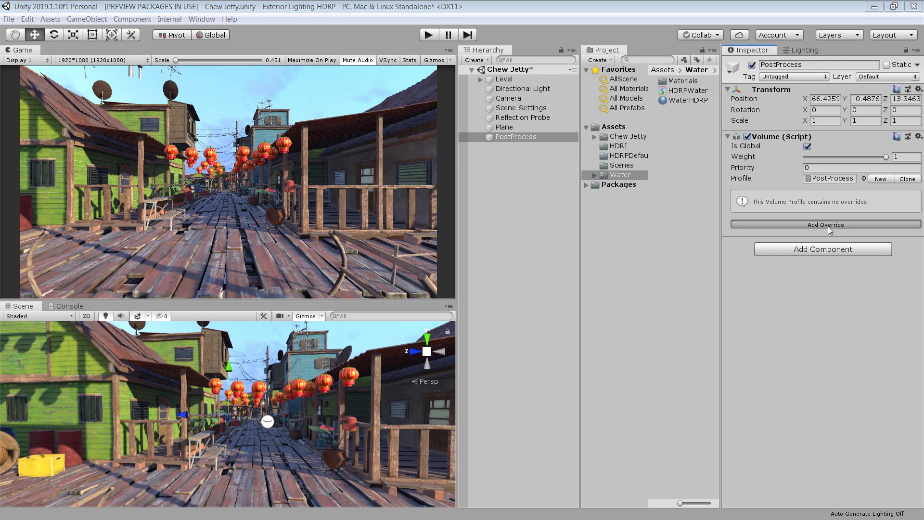
click(795, 126)
scroll(798, 185, down, 2)
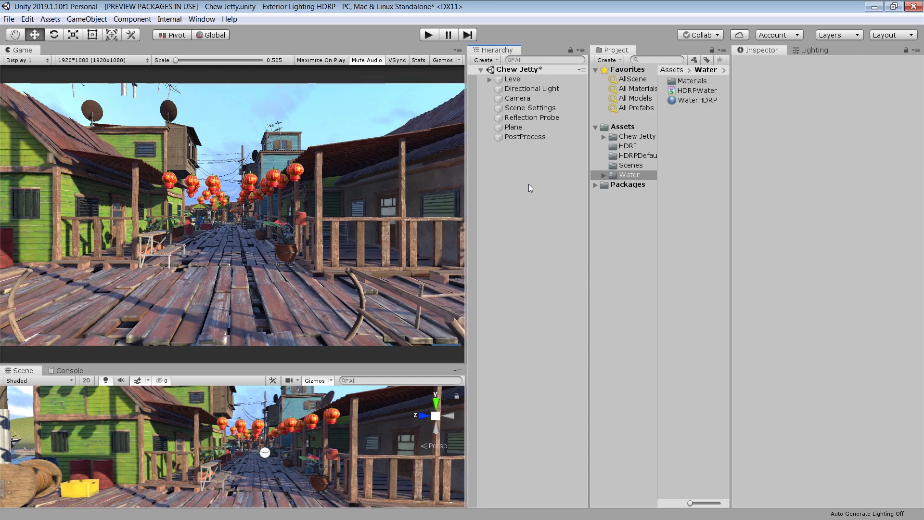
Step: Set the Camera's anti-aliasing to Temporal Anti-aliasing (TAA) and check the Game view
click(525, 98)
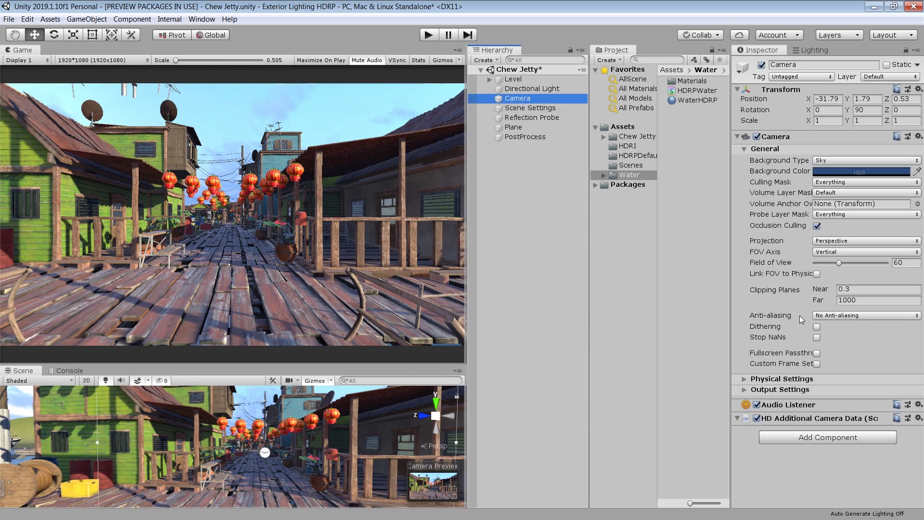
click(836, 315)
click(815, 362)
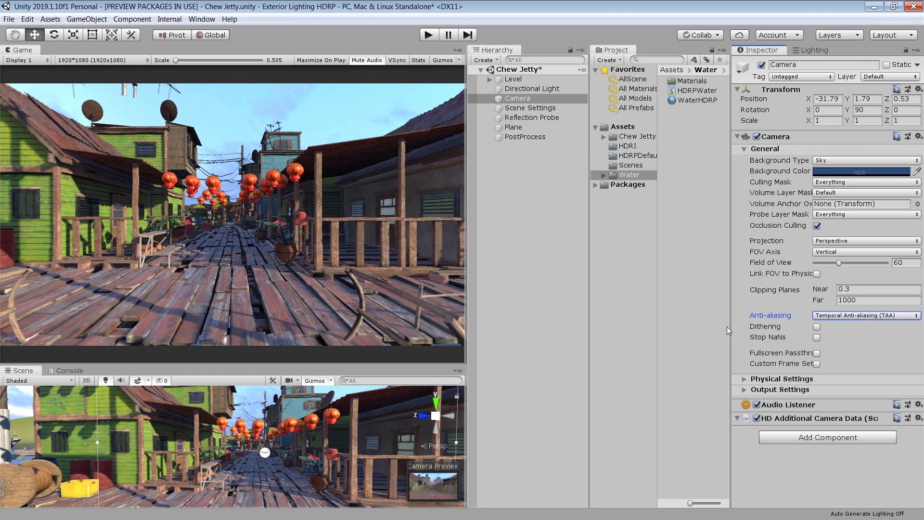
click(494, 182)
key(shift+space)
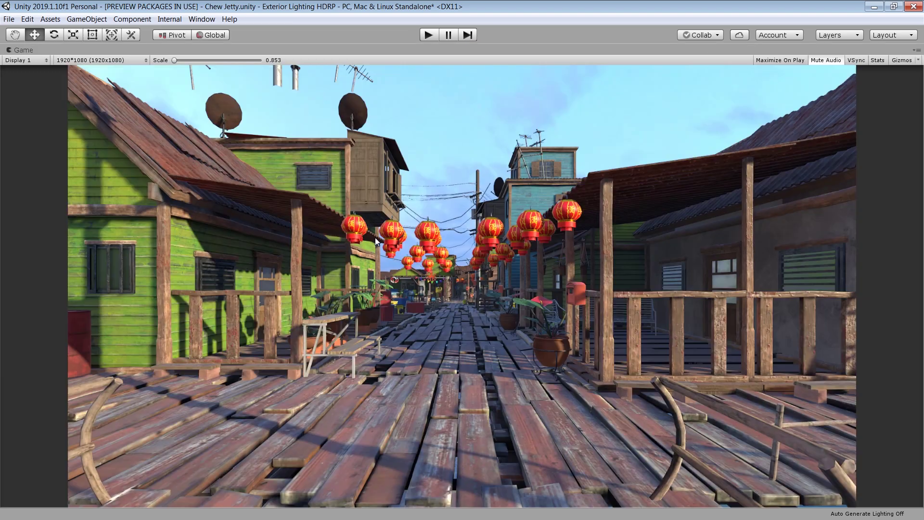
key(shift+space)
click(522, 136)
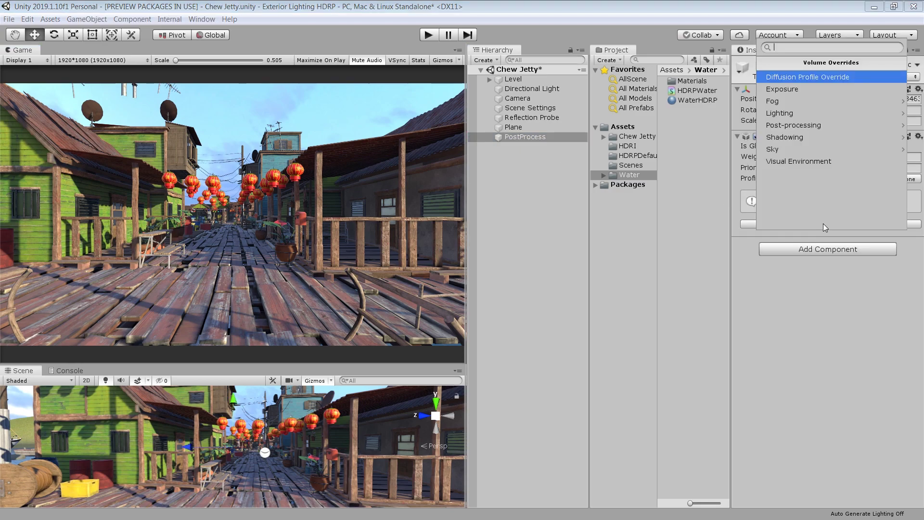
Step: Add a White Balance override with Temperature 8
click(809, 128)
scroll(799, 197, down, 3)
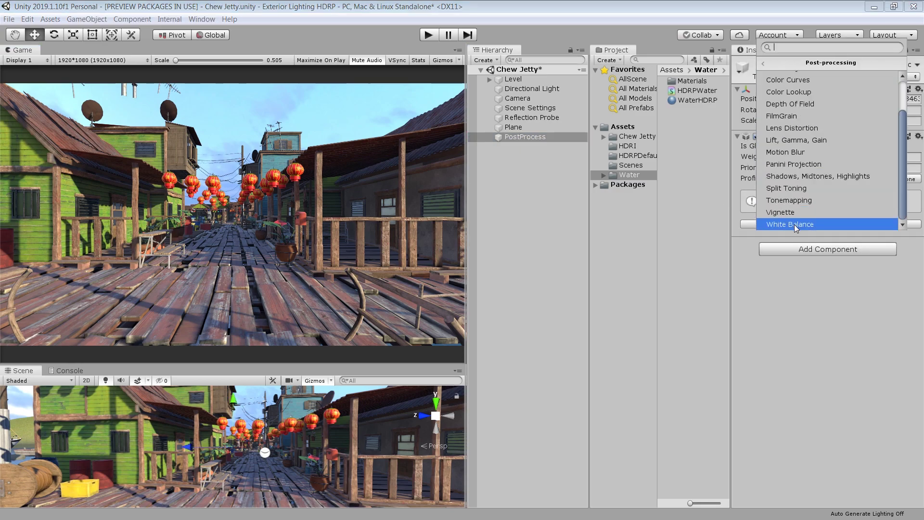
click(794, 224)
click(856, 215)
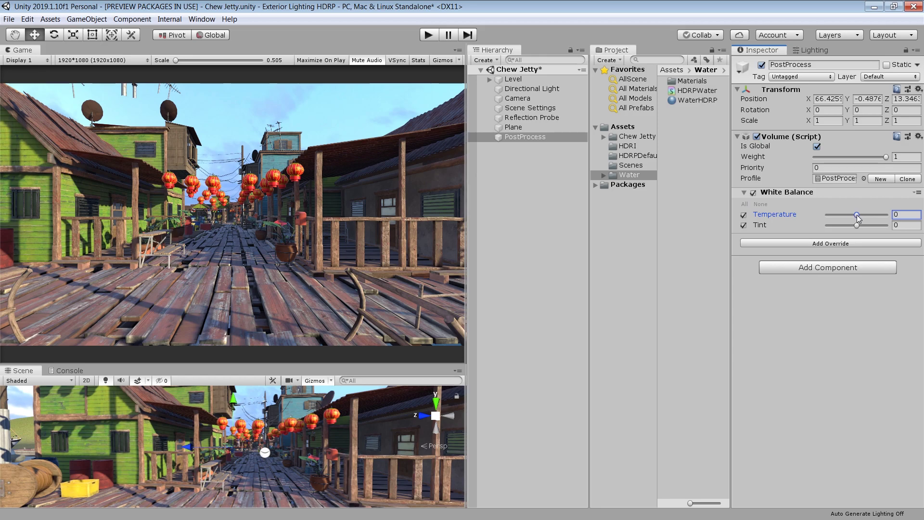
mouse_move(857, 214)
mouse_down()
mouse_move(836, 215)
mouse_move(872, 217)
mouse_move(859, 219)
mouse_up()
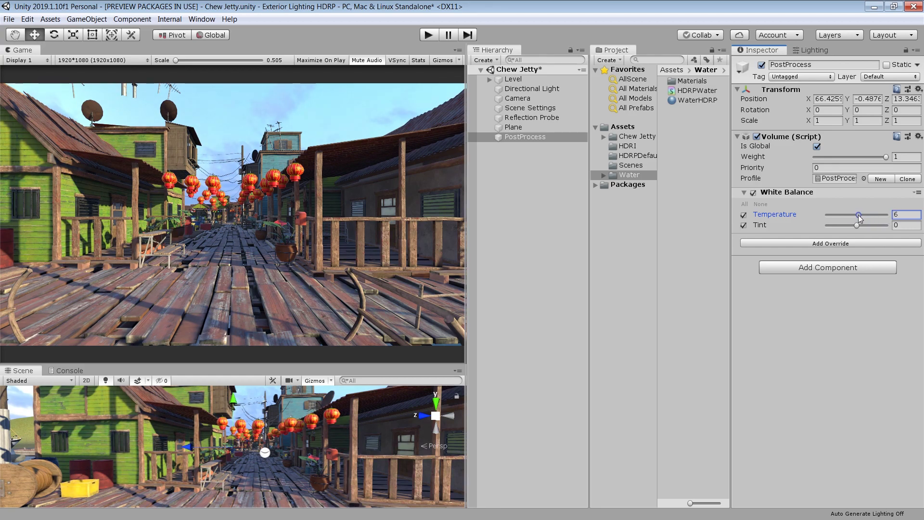
Step: Add a Tonemapping override set to ACES mode
click(841, 242)
click(802, 144)
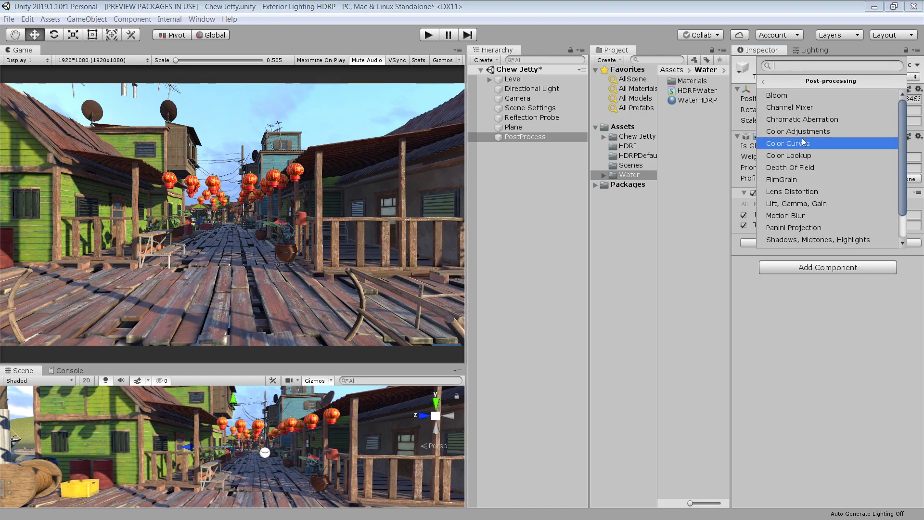
scroll(812, 229, down, 2)
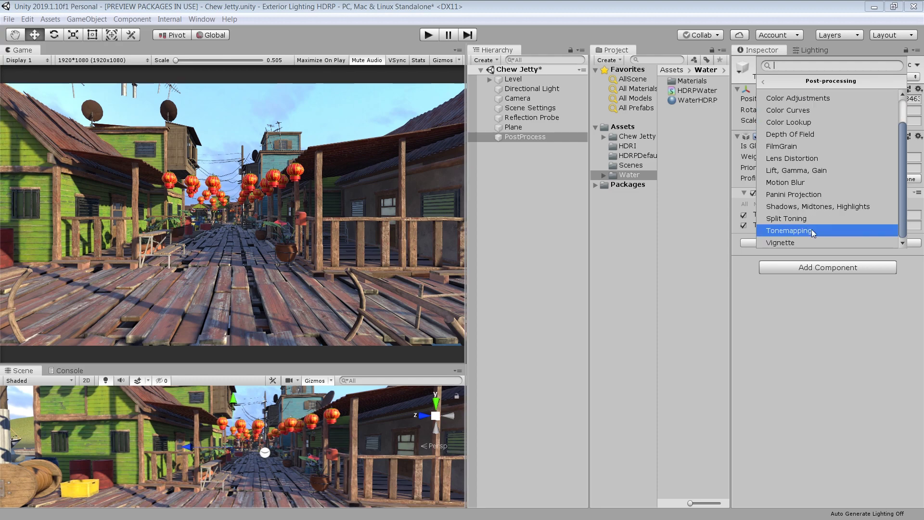
click(811, 230)
click(847, 260)
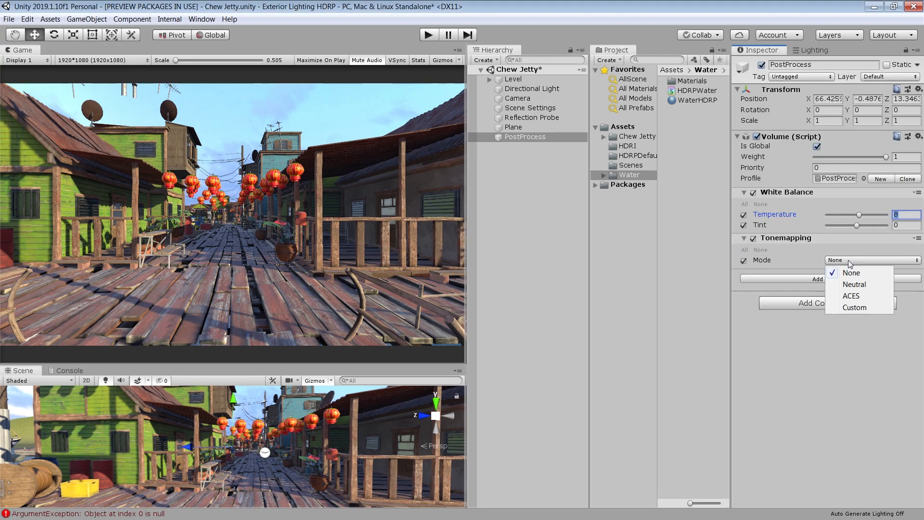
click(849, 294)
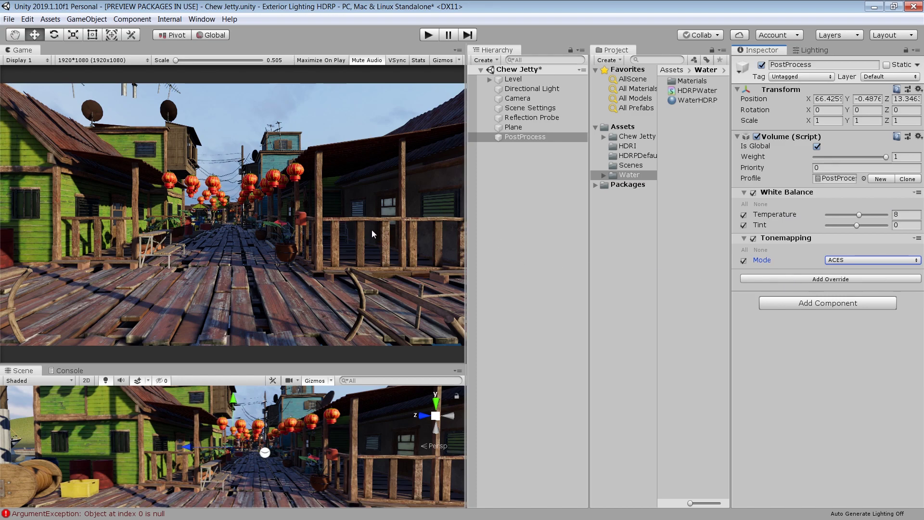
Step: Add an Indirect Lighting Controller override with Indirect Diffuse at 2.84
click(808, 278)
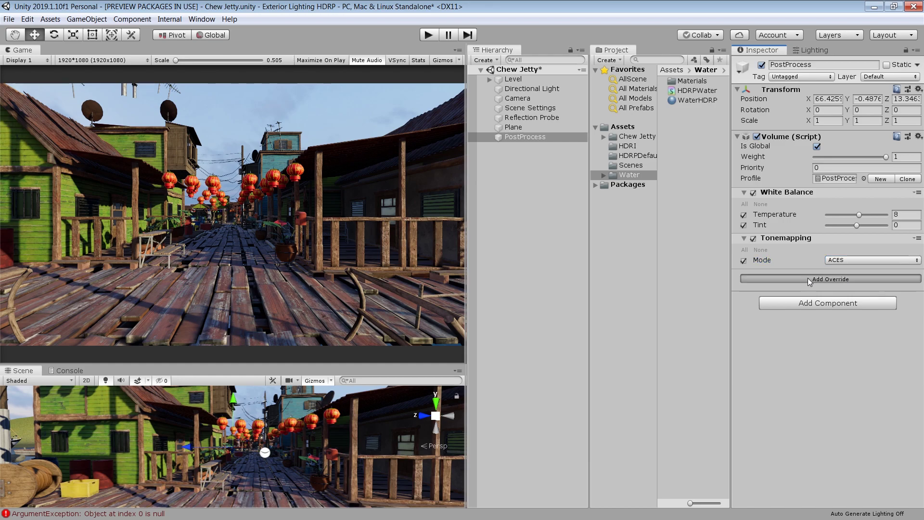
click(808, 168)
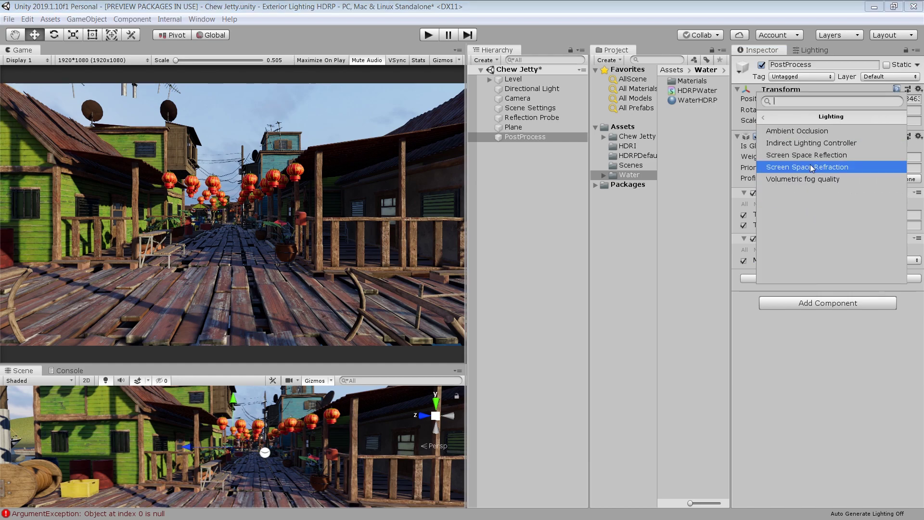
click(804, 143)
click(744, 285)
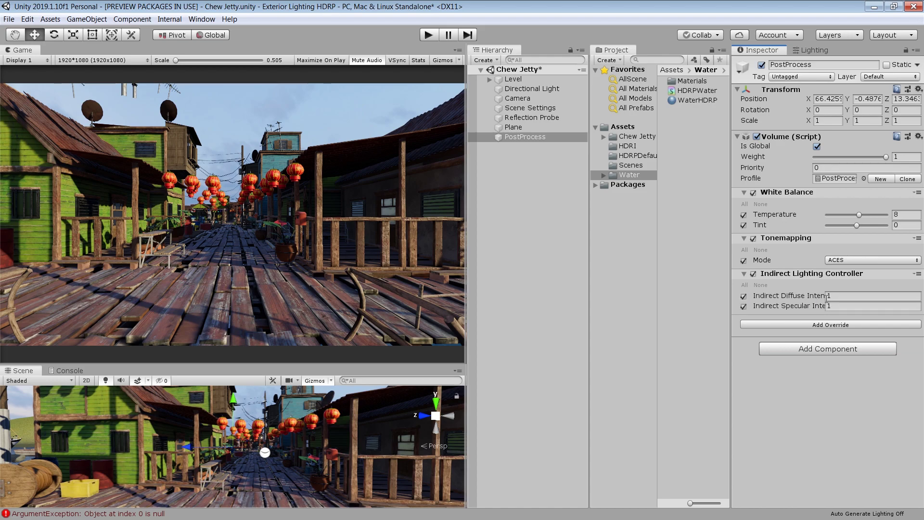
drag(800, 296, 806, 302)
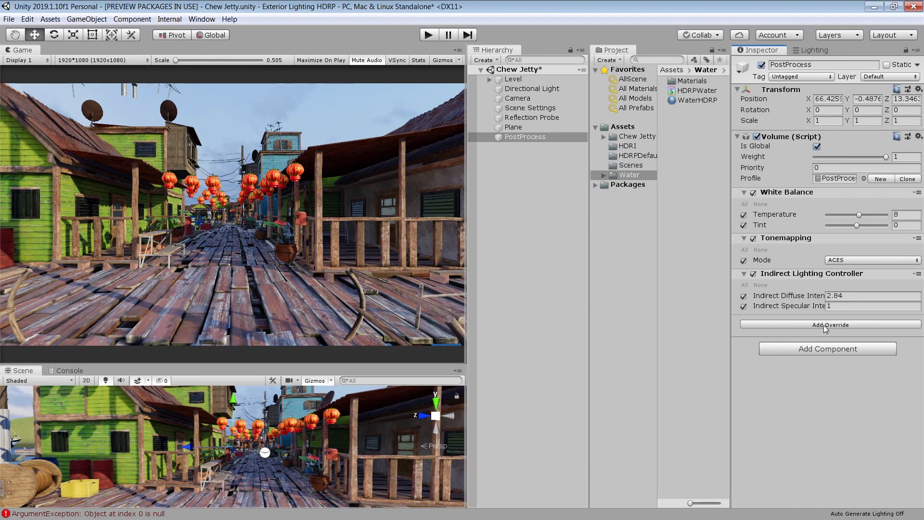
Step: Add a Lift Gamma Gain override and slightly tint its Lift, Gamma and Gain wheels
click(825, 325)
click(814, 225)
click(808, 285)
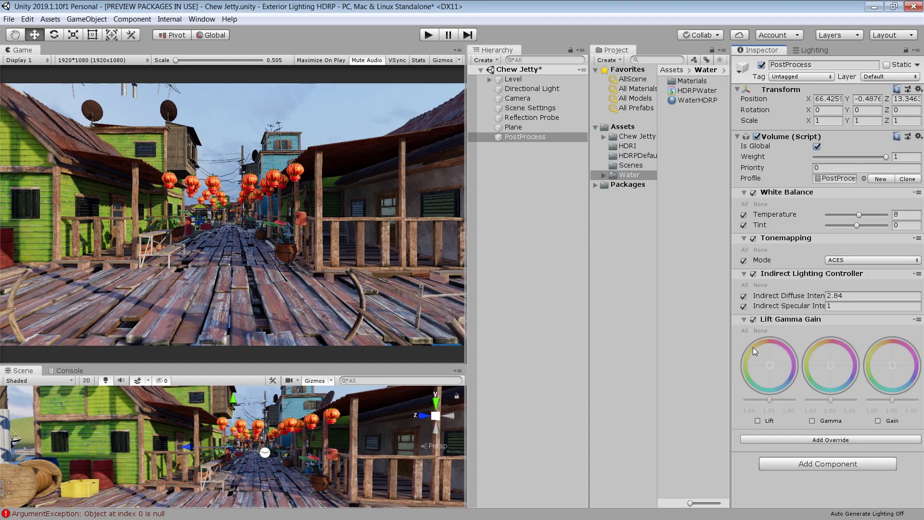
drag(831, 364, 829, 367)
drag(892, 365, 890, 363)
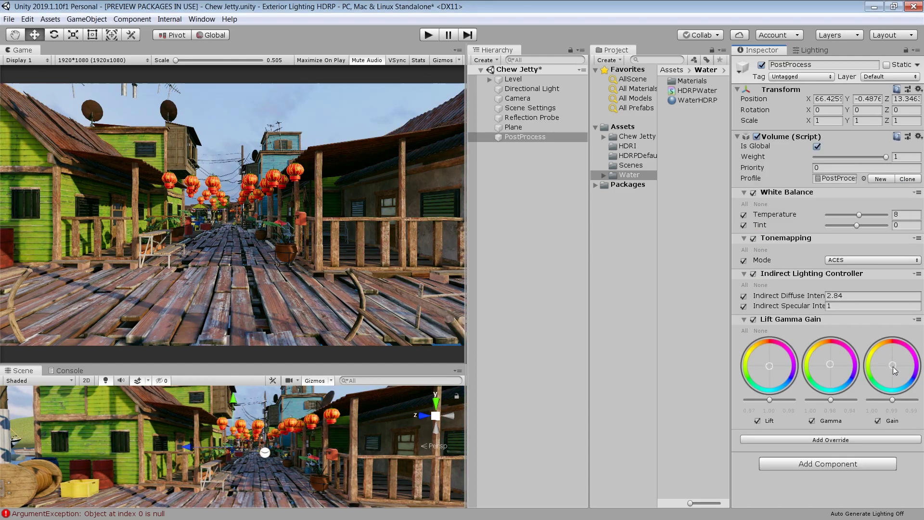
drag(769, 365, 770, 348)
click(769, 439)
click(799, 291)
Step: Add an enabled Shadows Midtones Highlights override and disable Lift Gamma Gain
click(808, 424)
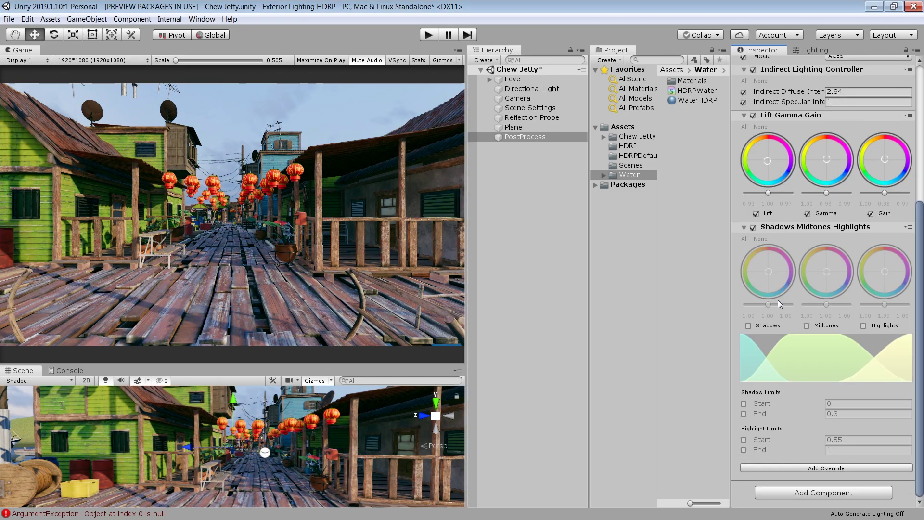
click(744, 239)
click(753, 115)
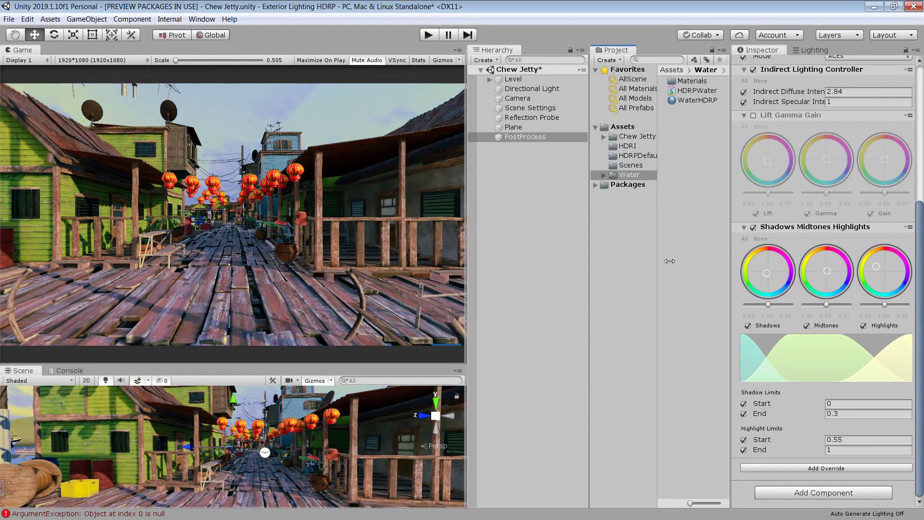
Step: Add a Micro Shadows override, switch it on, and lower Opacity to about 0.66
click(826, 468)
click(792, 380)
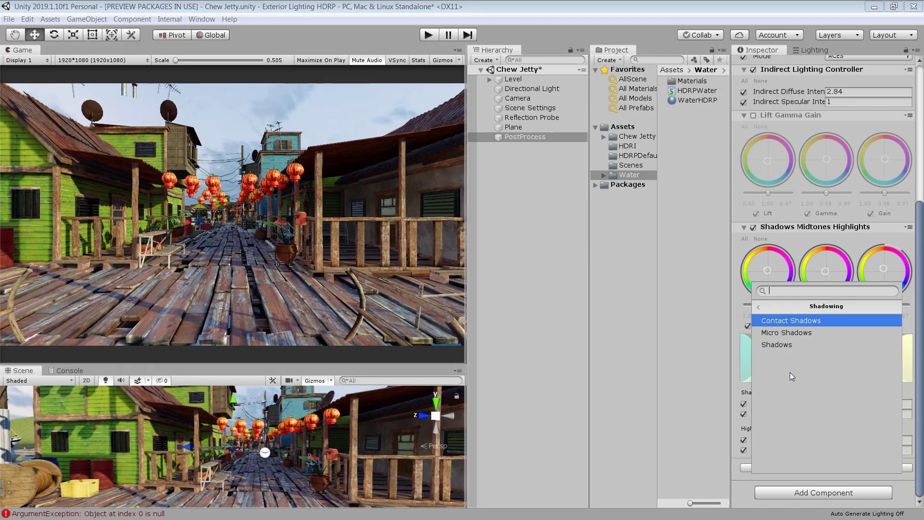
click(787, 332)
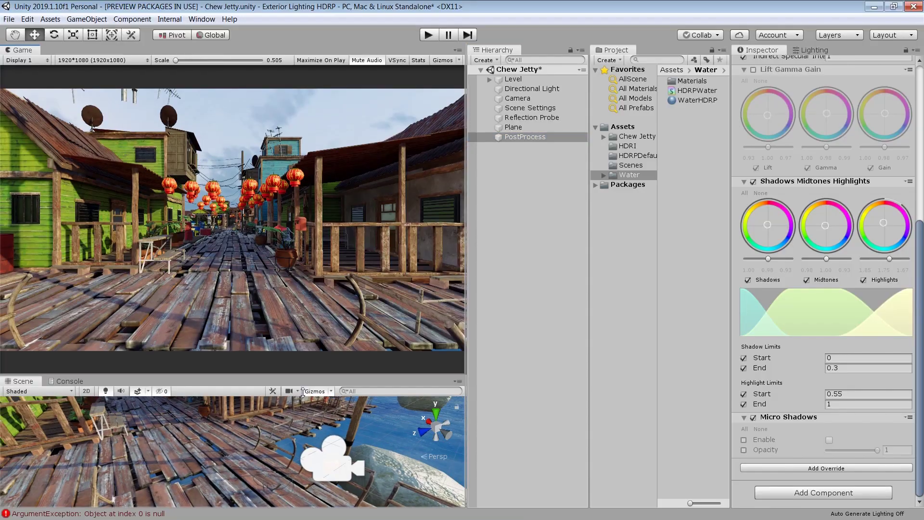
click(745, 428)
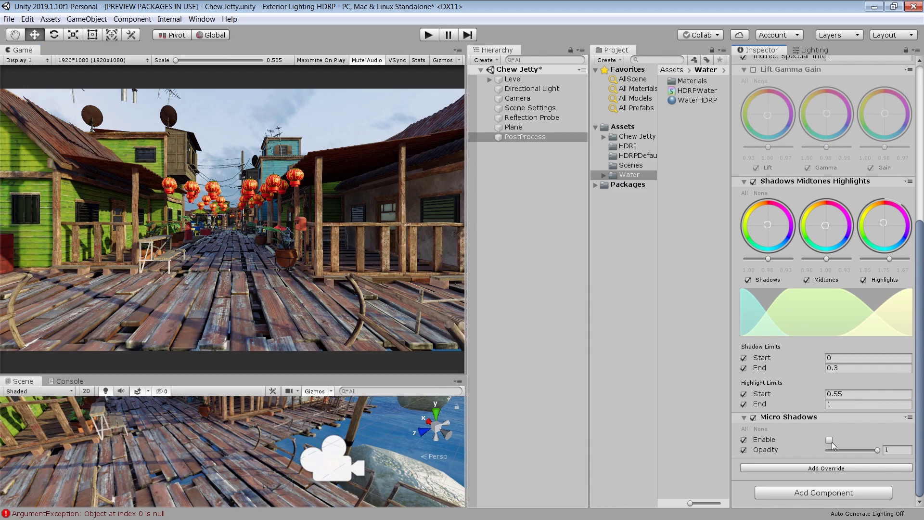
click(829, 440)
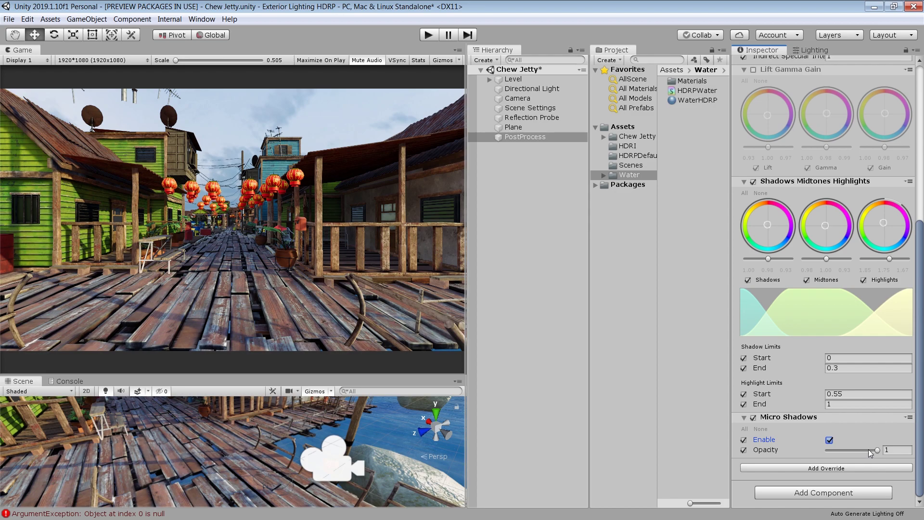
drag(877, 449, 813, 449)
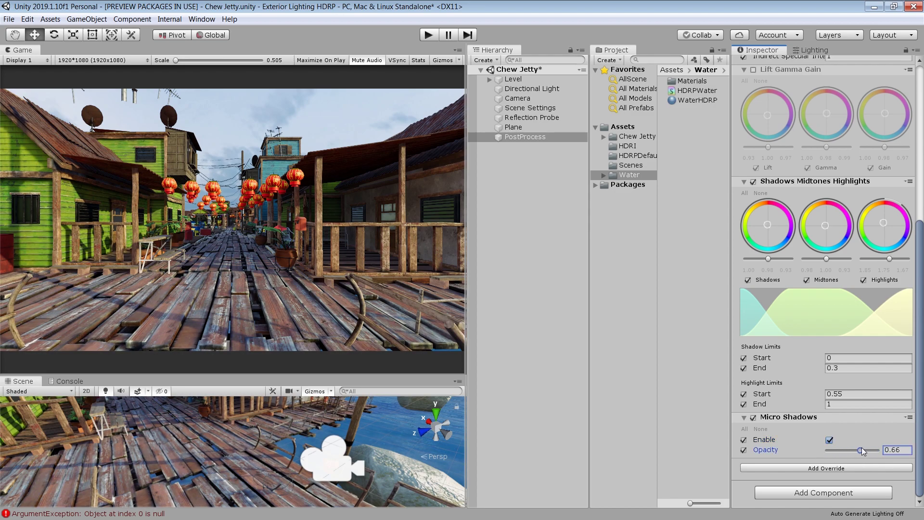
click(826, 468)
click(787, 320)
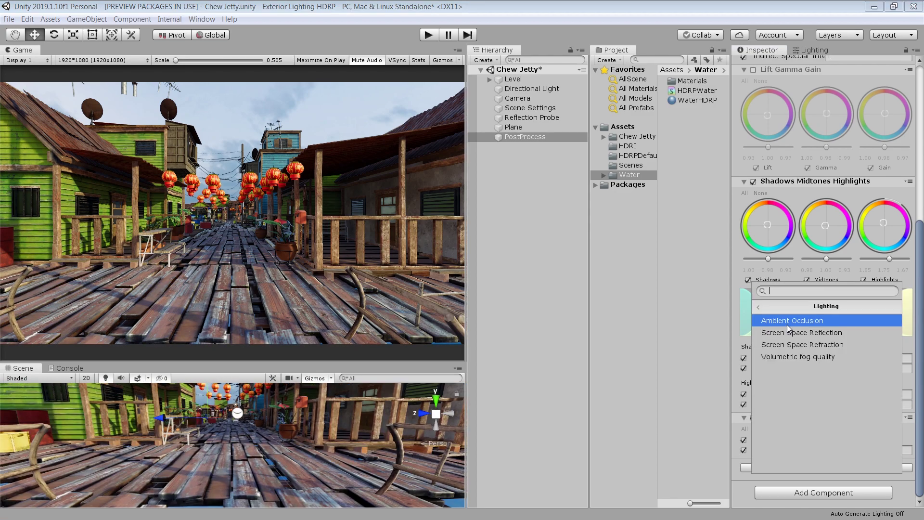
Step: Add an Ambient Occlusion override with all settings enabled and Thickness Modifier raised to 2.3
click(786, 321)
scroll(794, 417, down, 3)
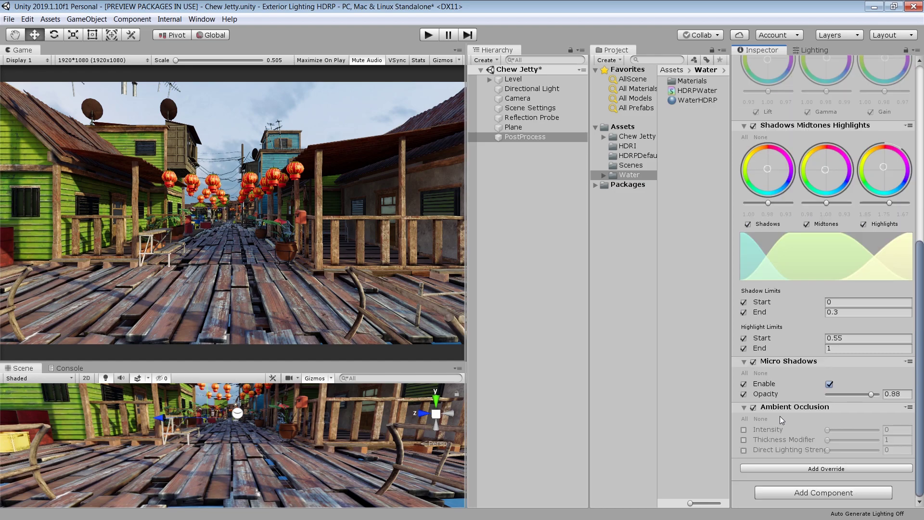
click(744, 418)
mouse_move(827, 429)
mouse_down()
mouse_move(850, 429)
mouse_move(841, 433)
mouse_up()
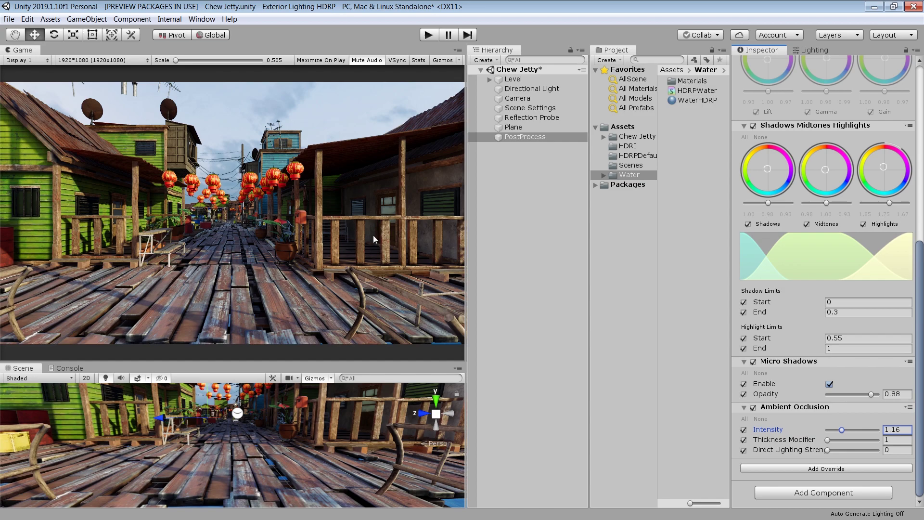
drag(827, 440, 837, 430)
click(753, 408)
click(752, 407)
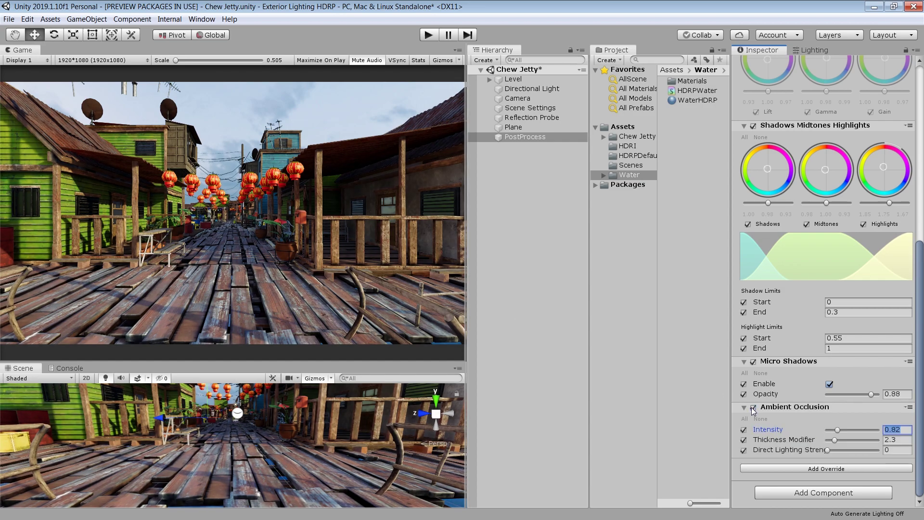
Step: Add a Color Adjustments override with post exposure 0.09 and saturation 7
click(801, 468)
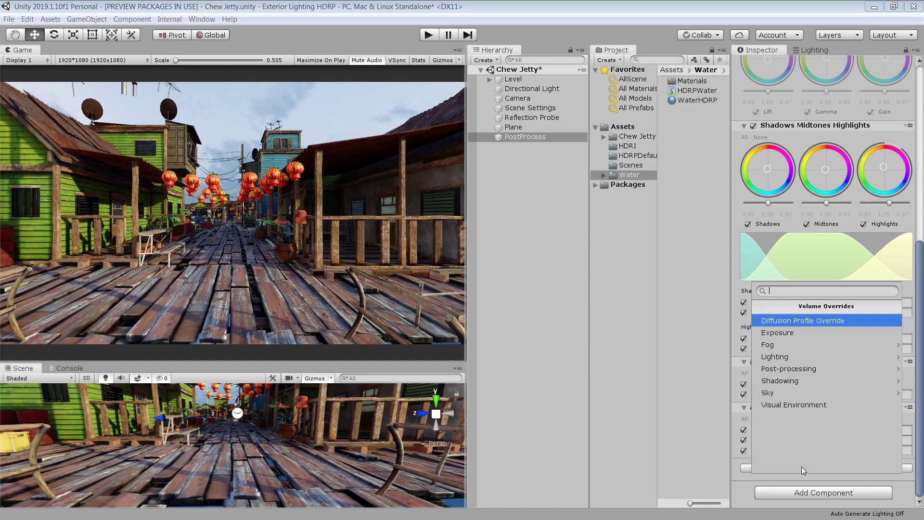
click(801, 368)
click(797, 357)
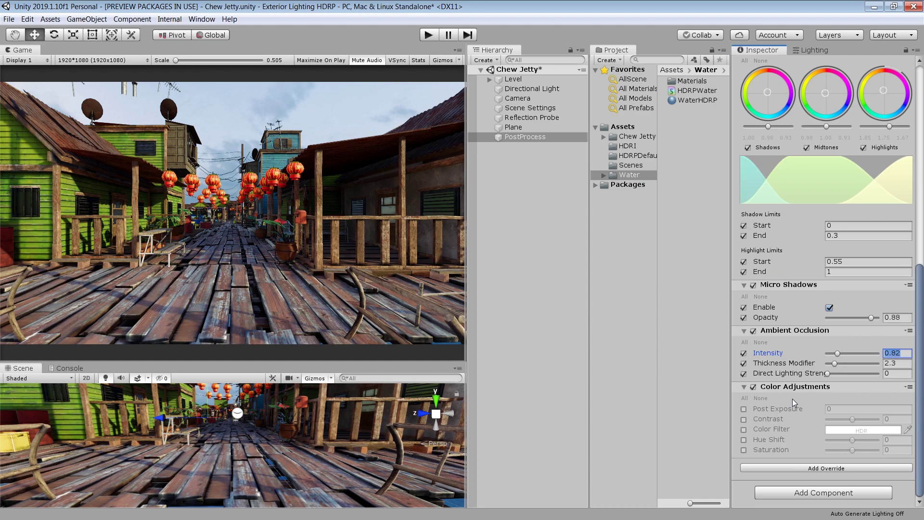
drag(793, 408, 850, 449)
key(ctrl+z)
key(ctrl+z)
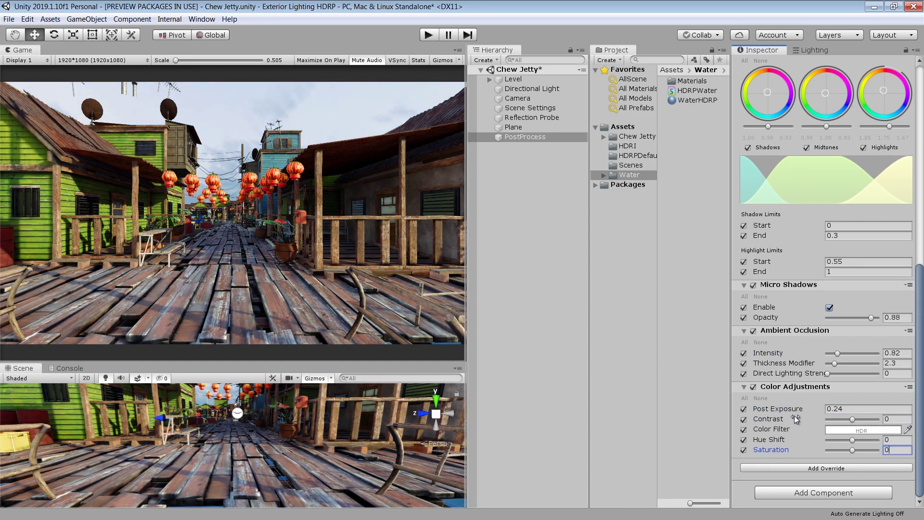
Step: Add Bloom at intensity 0.11 and Vignette at 0.32, then save the scene
click(826, 468)
click(781, 323)
drag(817, 397, 838, 403)
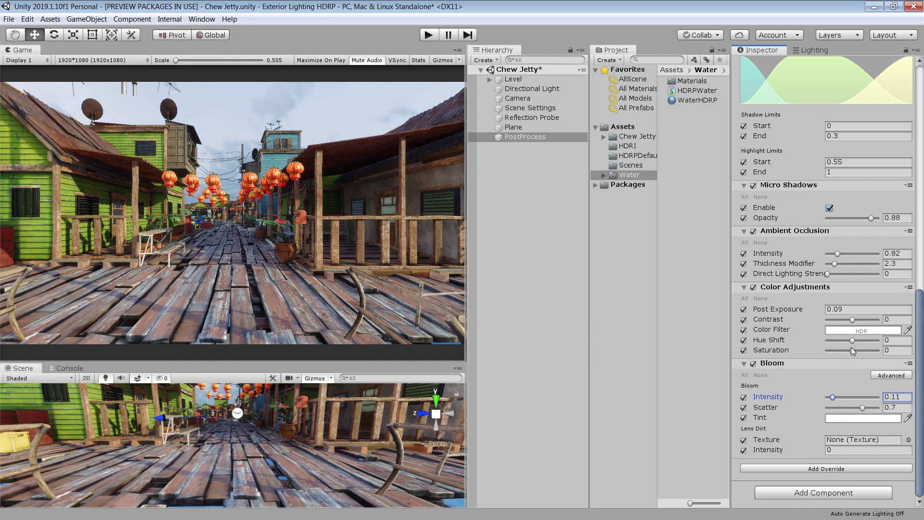
drag(851, 351, 853, 351)
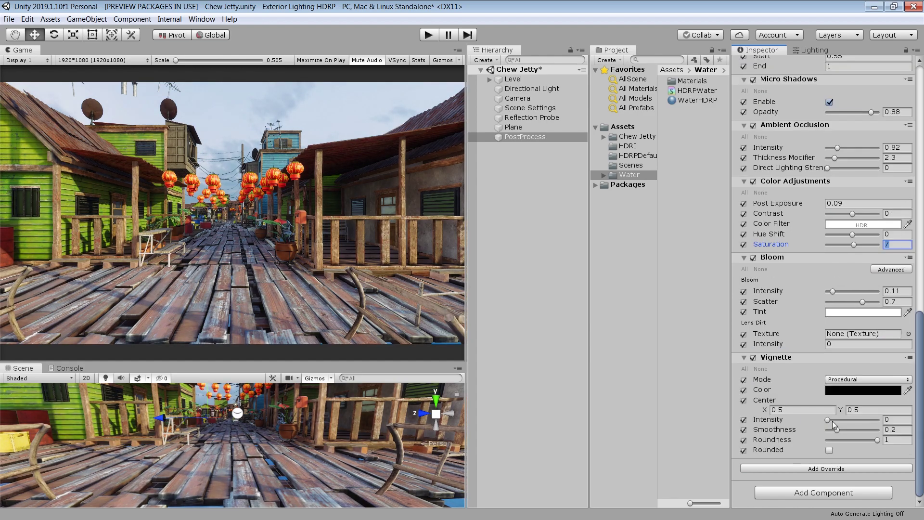
drag(828, 420, 846, 423)
key(ctrl+s)
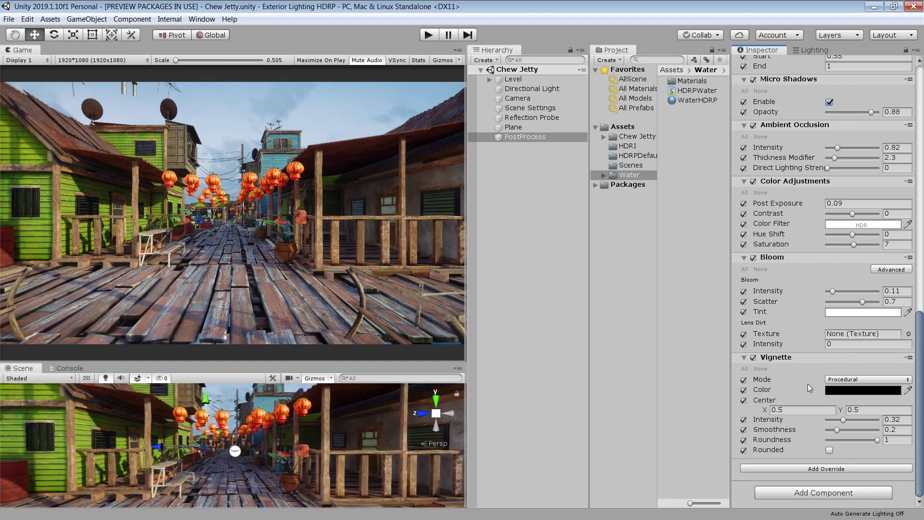
Step: Add a Volumetric Fog override to the PostProcess volume, Base Fog Distance first set to 0
click(841, 467)
click(791, 345)
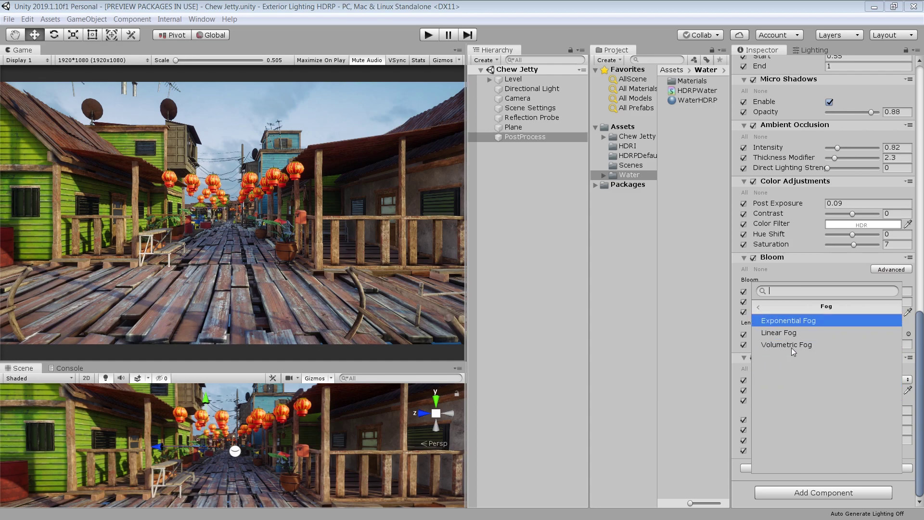
click(791, 344)
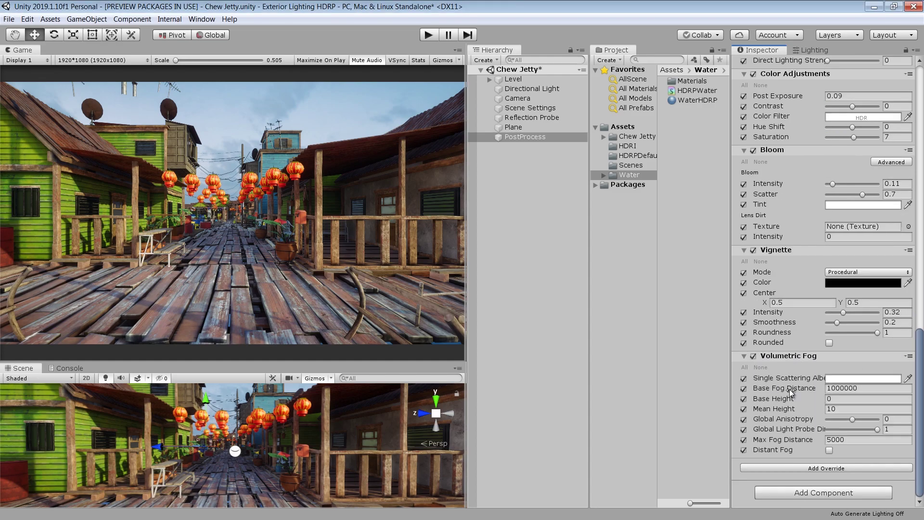
click(859, 388)
text(00)
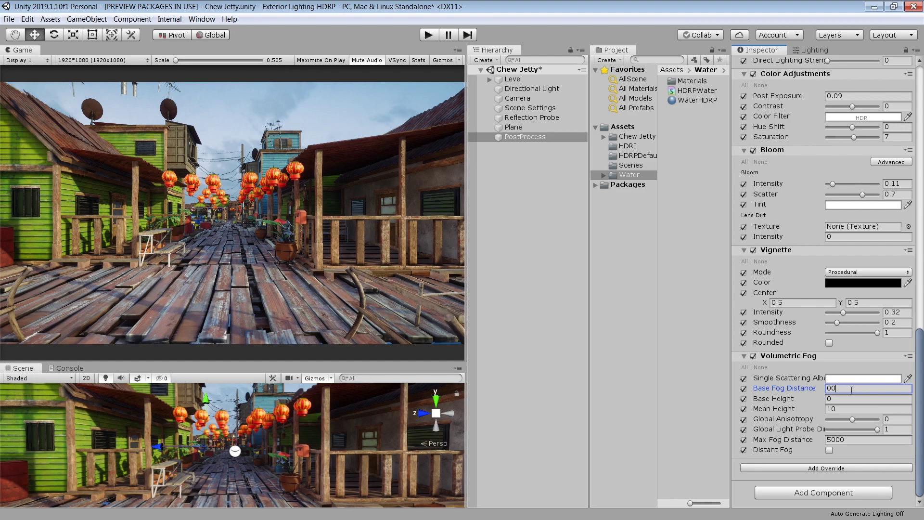
key(Return)
Step: Set the Scene Settings fog type to Volumetric Fog
click(546, 108)
scroll(840, 174, up, 10)
scroll(845, 220, down, 5)
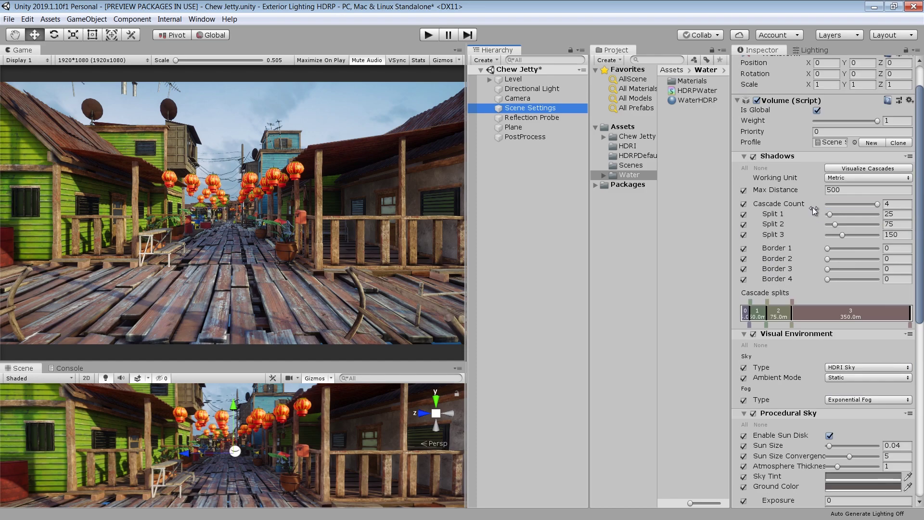
click(856, 291)
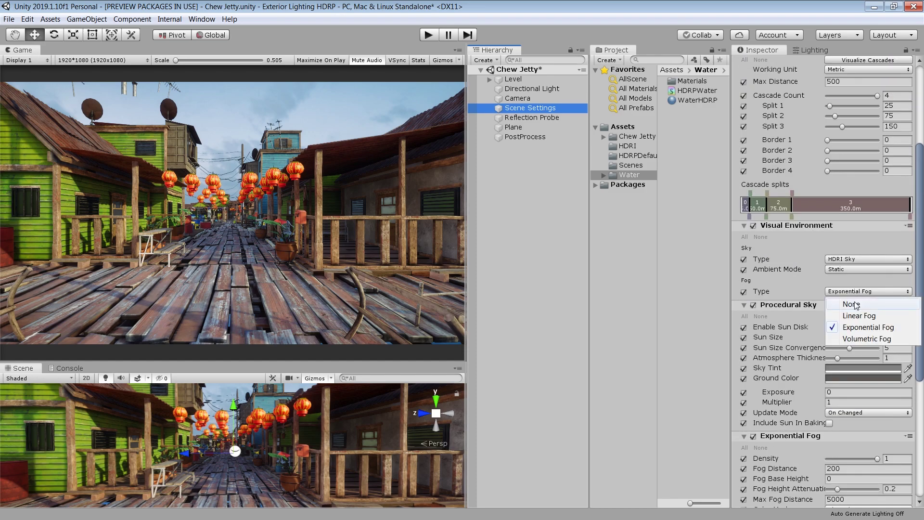
click(858, 336)
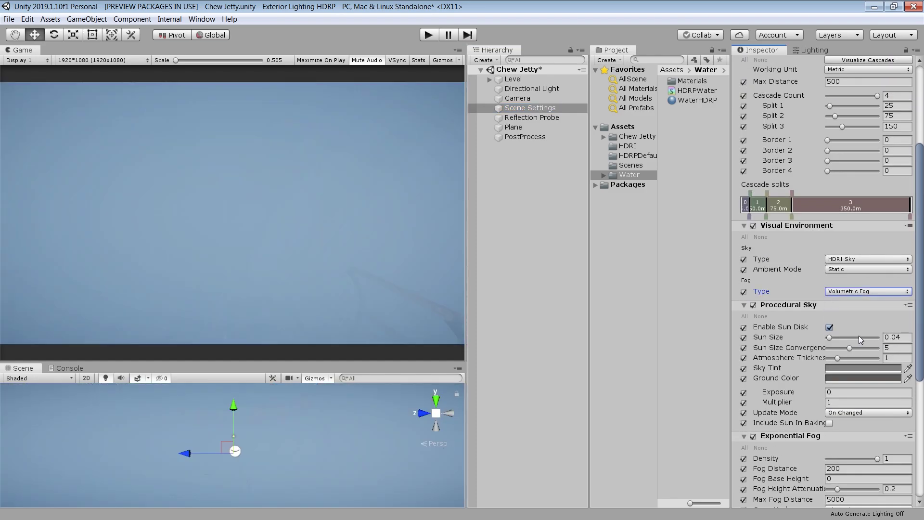
Step: Set the fog's Base Fog Distance to 400 with a yellow Single Scattering Albedo
click(533, 137)
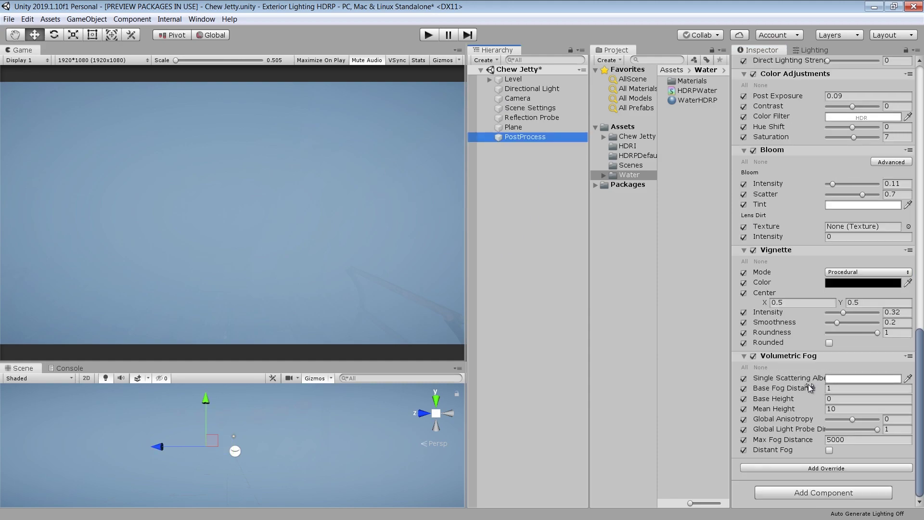
click(837, 388)
text(400)
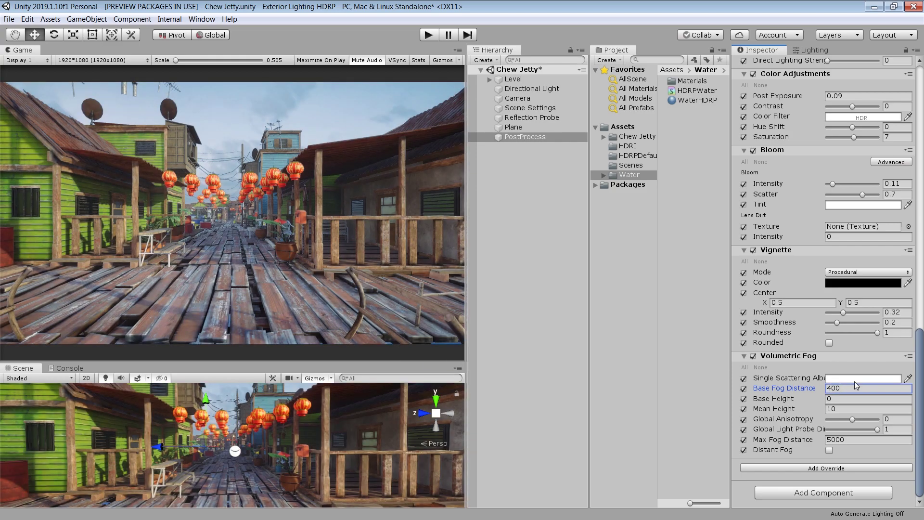
click(829, 378)
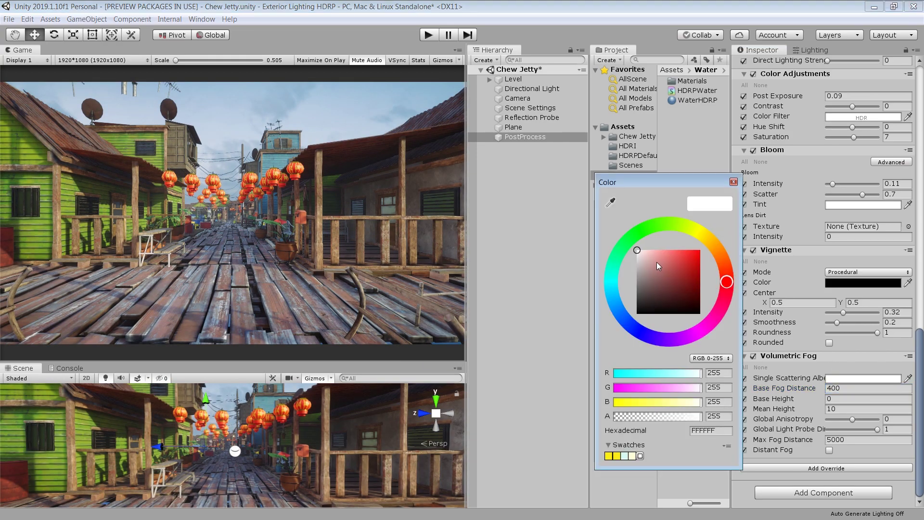
click(611, 272)
click(640, 260)
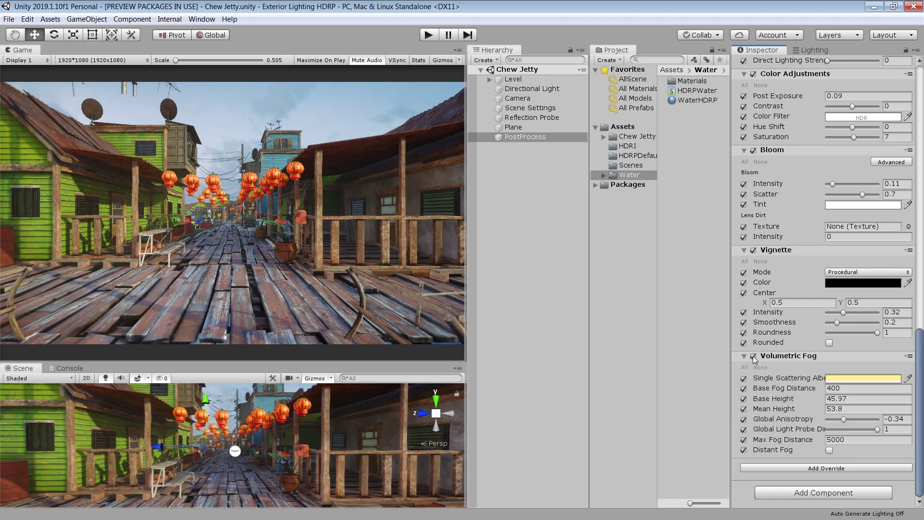
scroll(754, 359, up, 15)
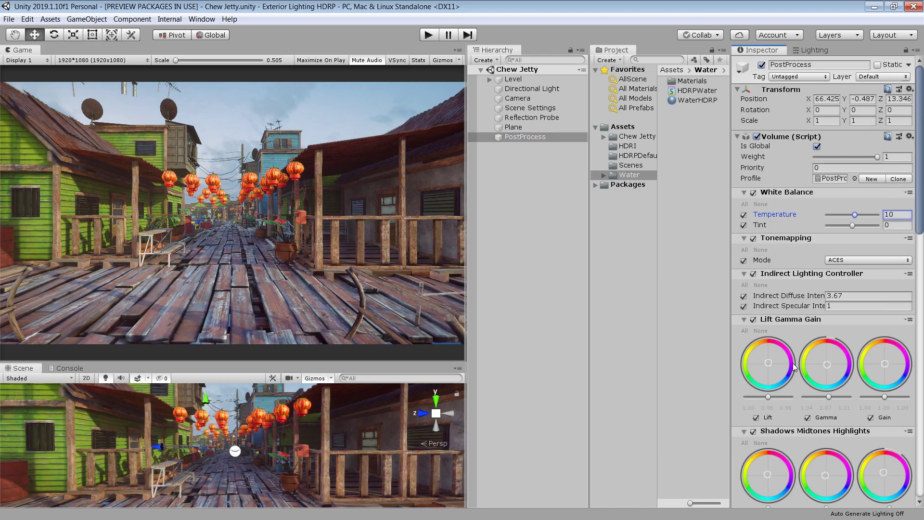
scroll(819, 352, down, 15)
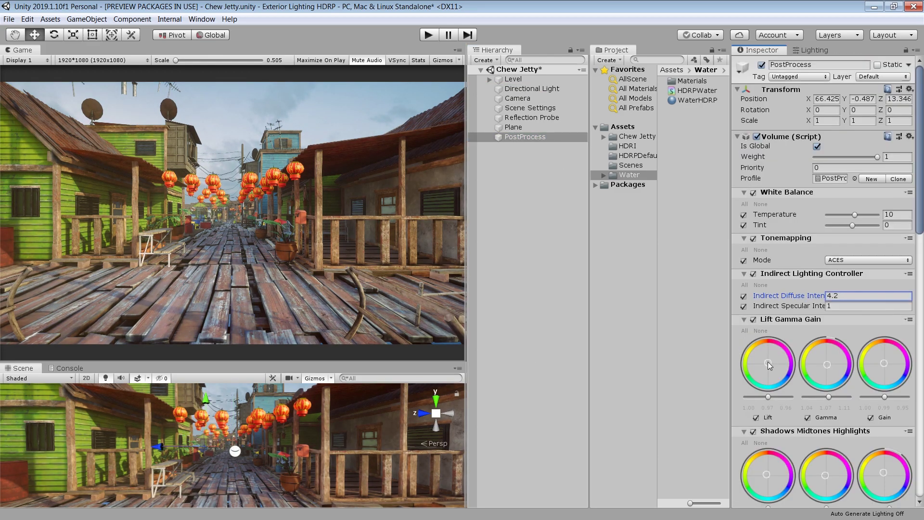
scroll(823, 288, down, 15)
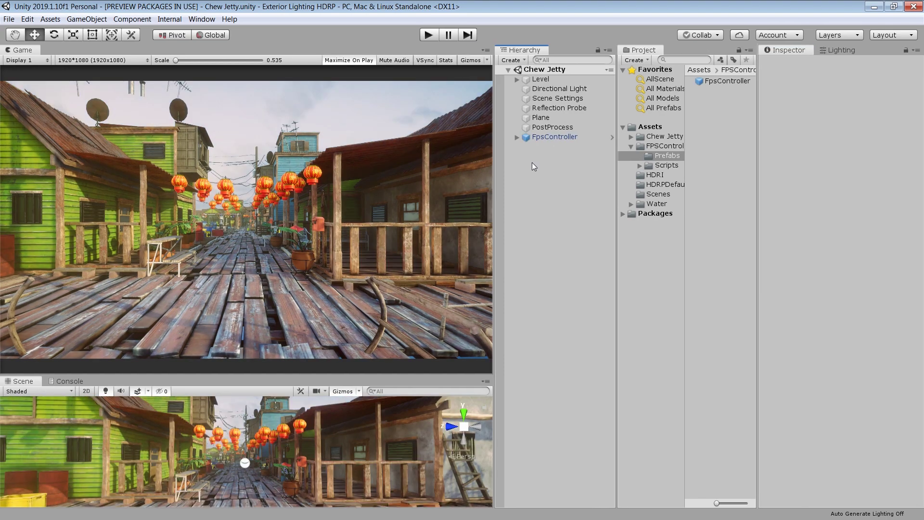
Step: Enter Play mode and walk first-person past the porch and lantern street toward the blue house
click(427, 35)
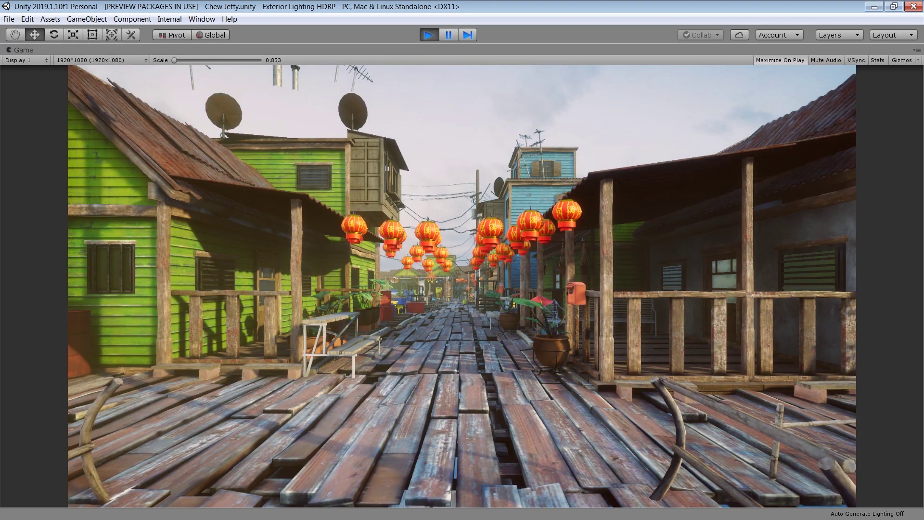
key(w)
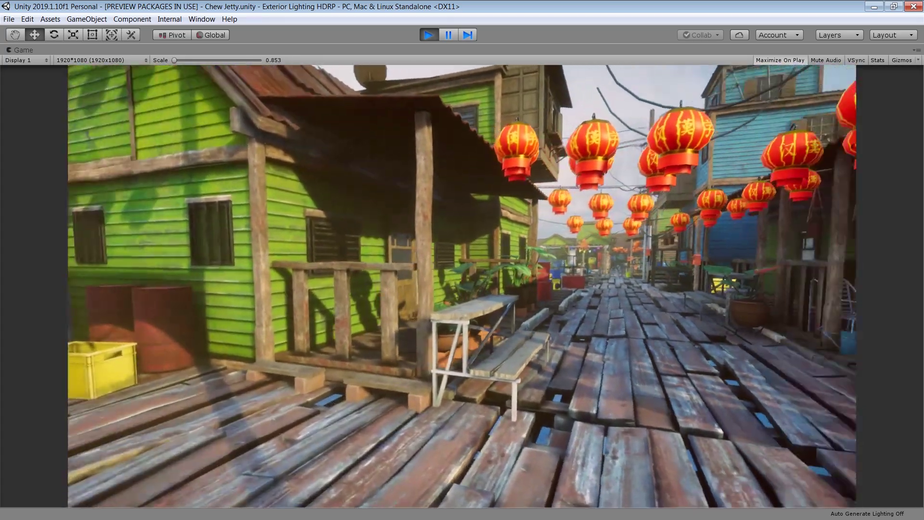
key(w)
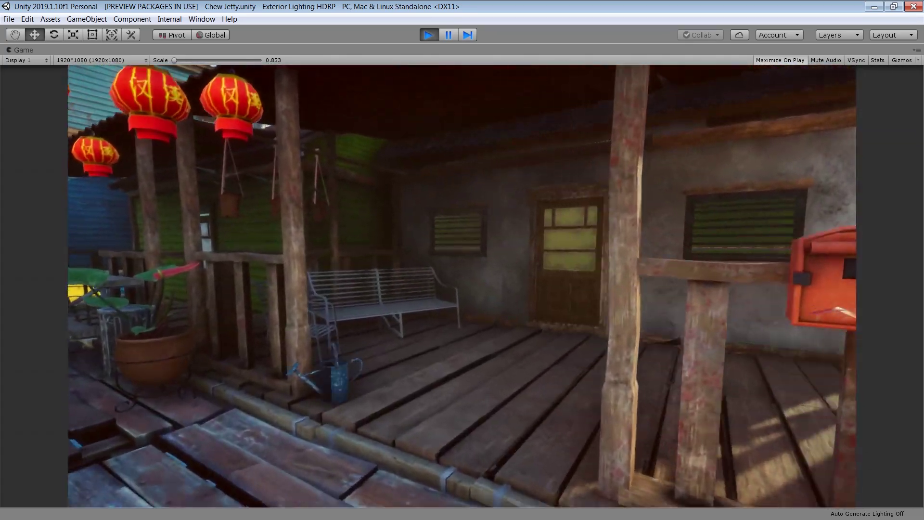
key(w)
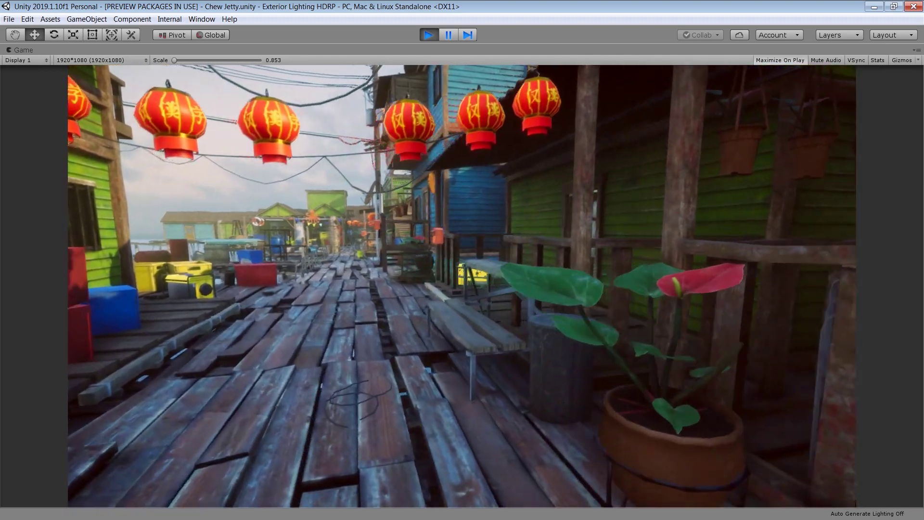